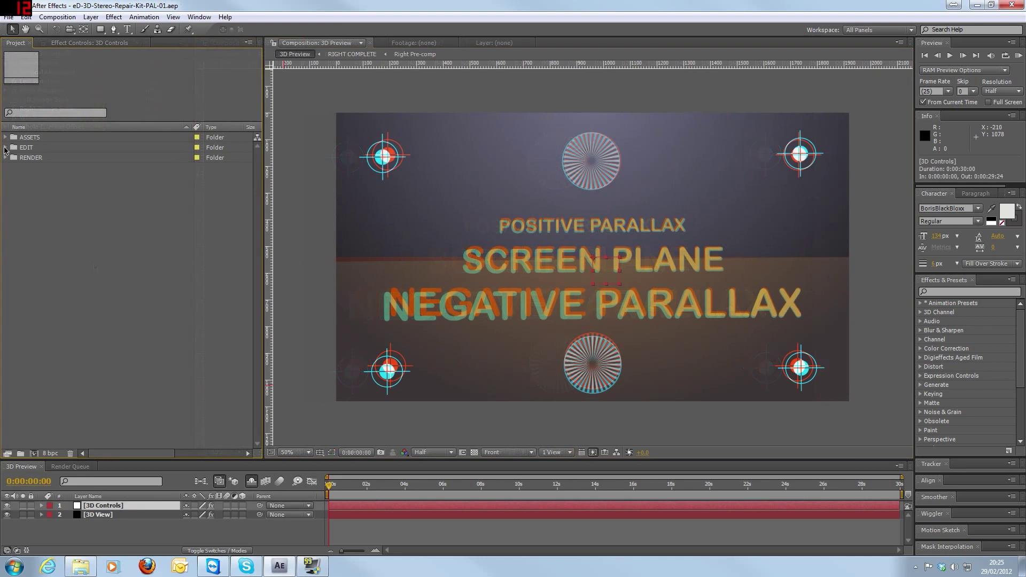
- Expand the EDIT folder and inspect the 3D Preview composition and Left Footage's context menu
left_click(6, 148)
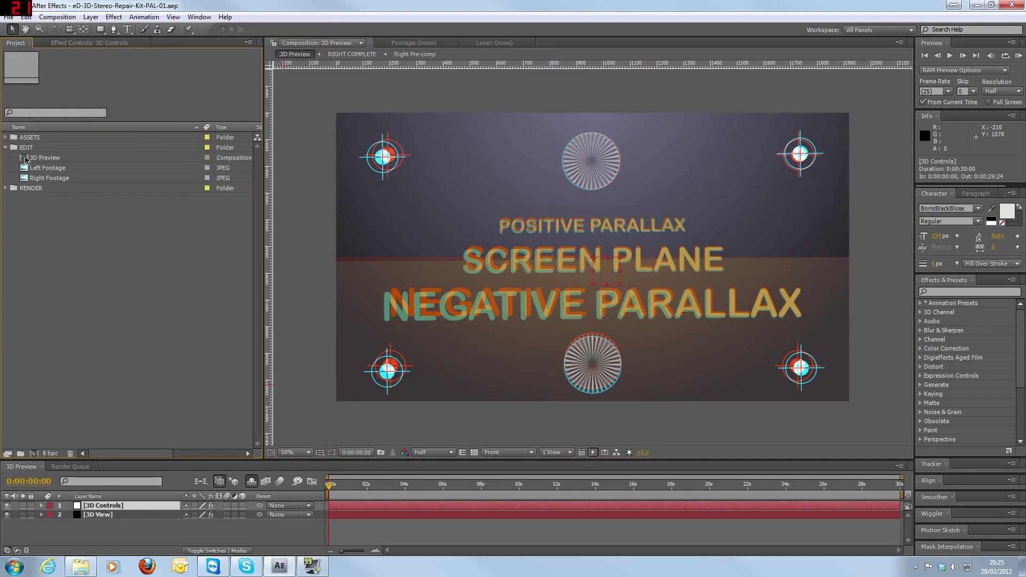
left_click(25, 158)
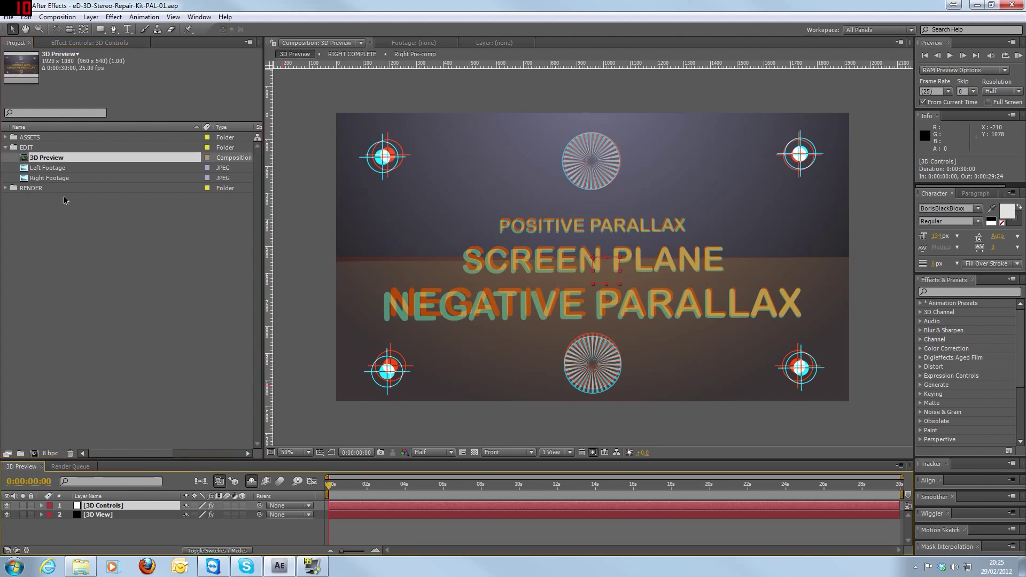
left_click(25, 170)
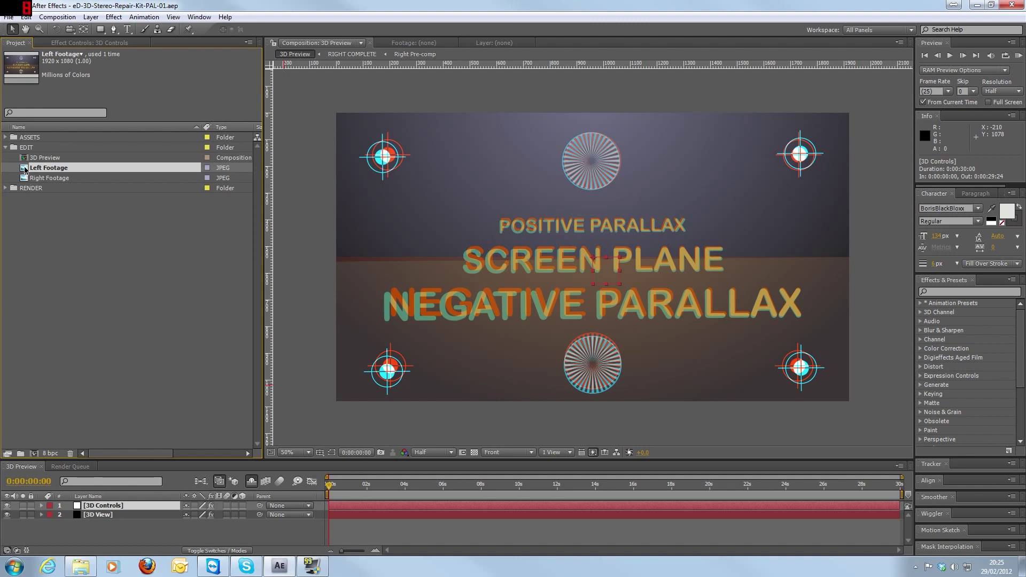
right_click(26, 170)
mouse_move(93, 228)
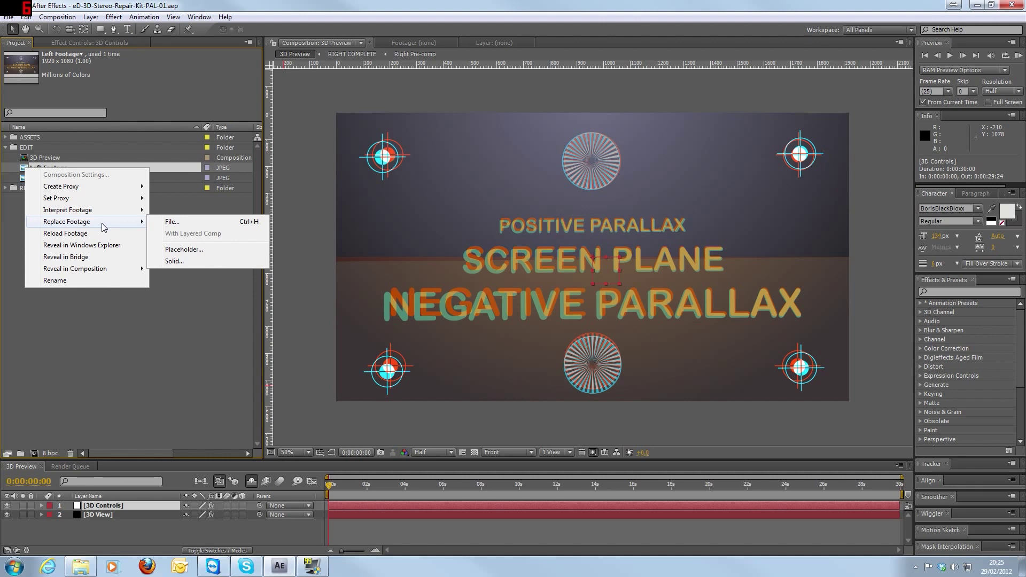
left_click(26, 170)
right_click(25, 170)
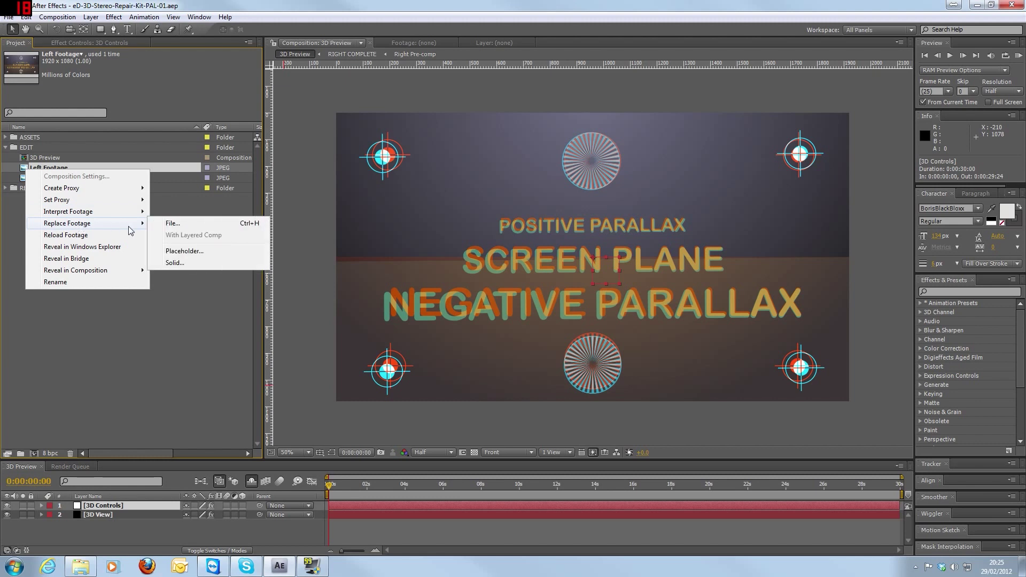
left_click(24, 181)
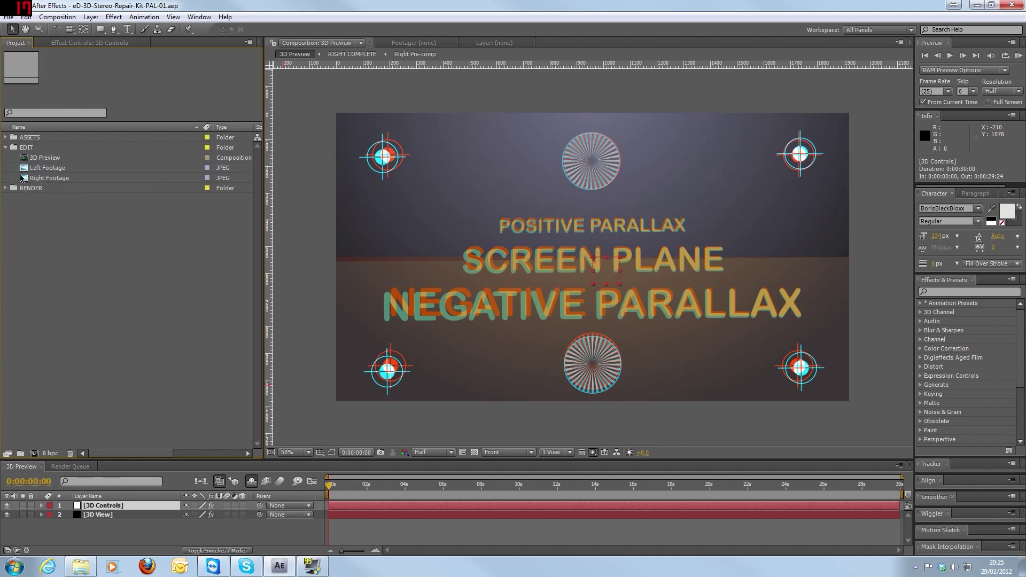
- Check Right Footage's context menu without choosing anything, then collapse the EDIT folder
left_click(24, 181)
right_click(25, 183)
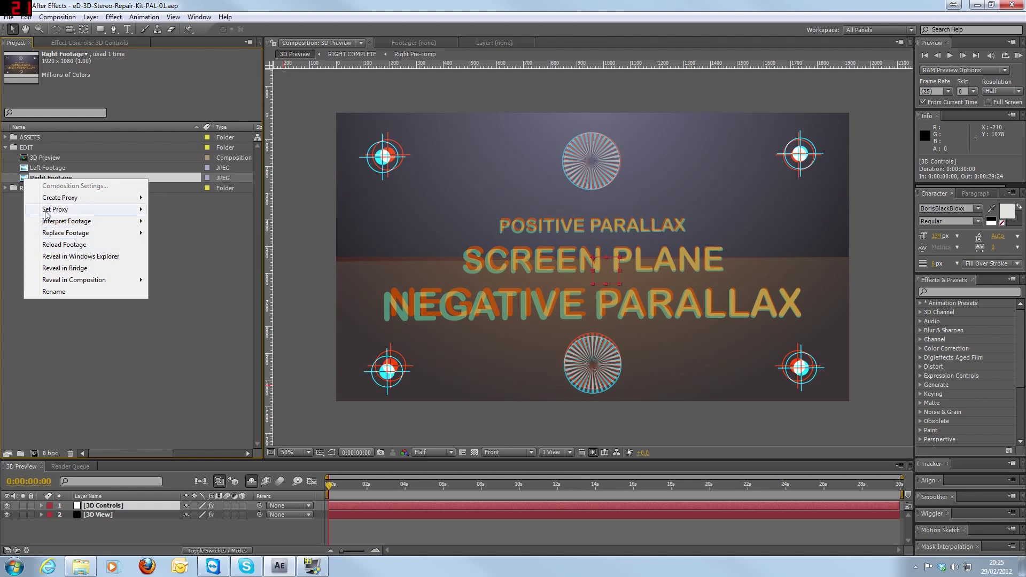
left_click(10, 211)
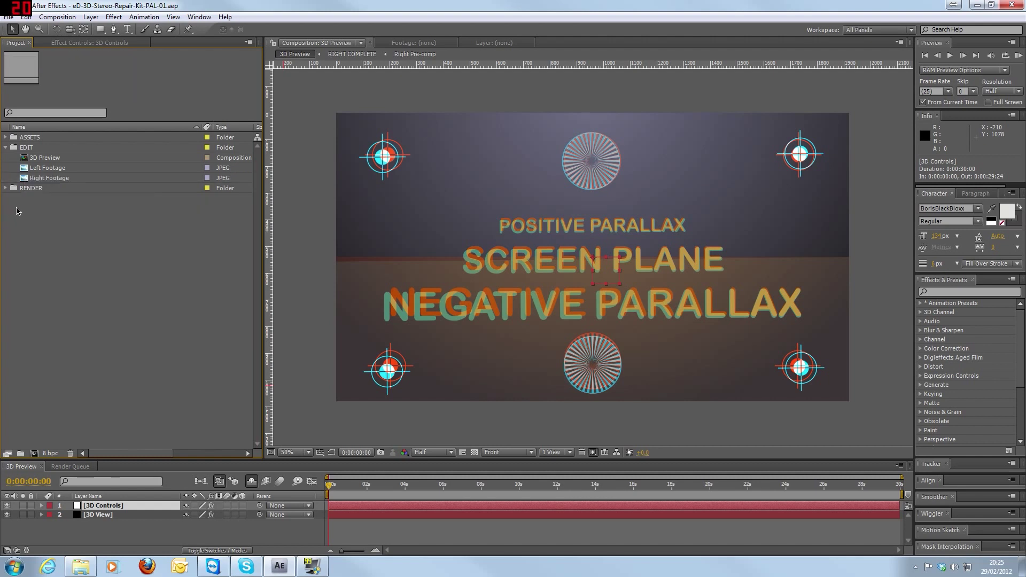
left_click(6, 147)
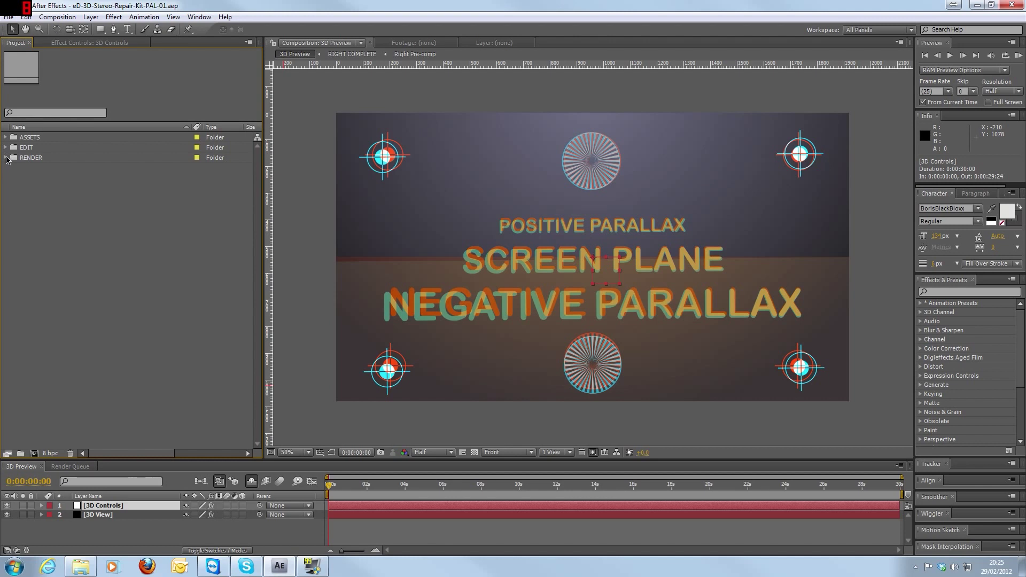
left_click(6, 158)
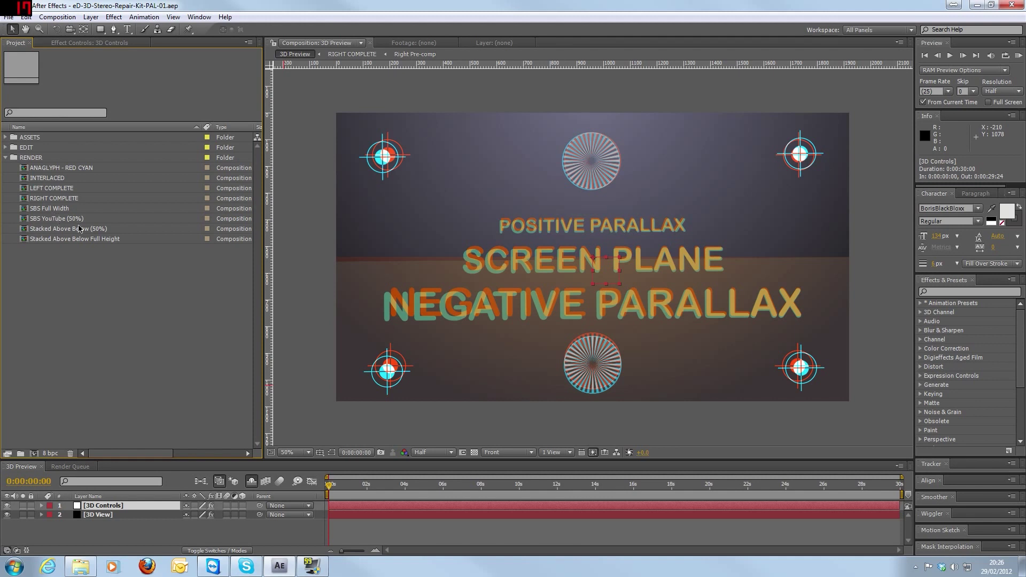
left_click(5, 158)
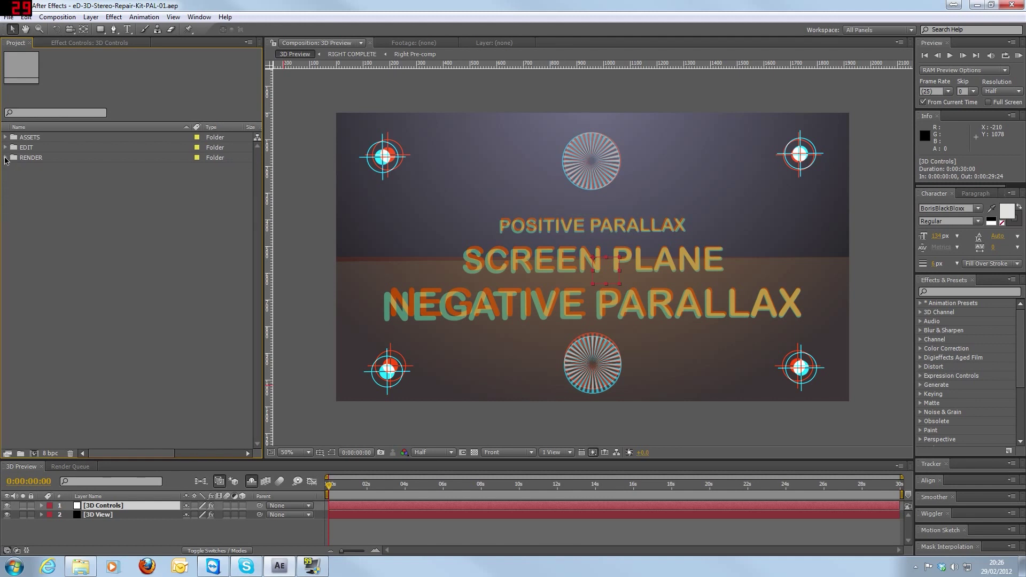
- Select the 3D View layer and expand its 3D Glasses effect settings
left_click(96, 43)
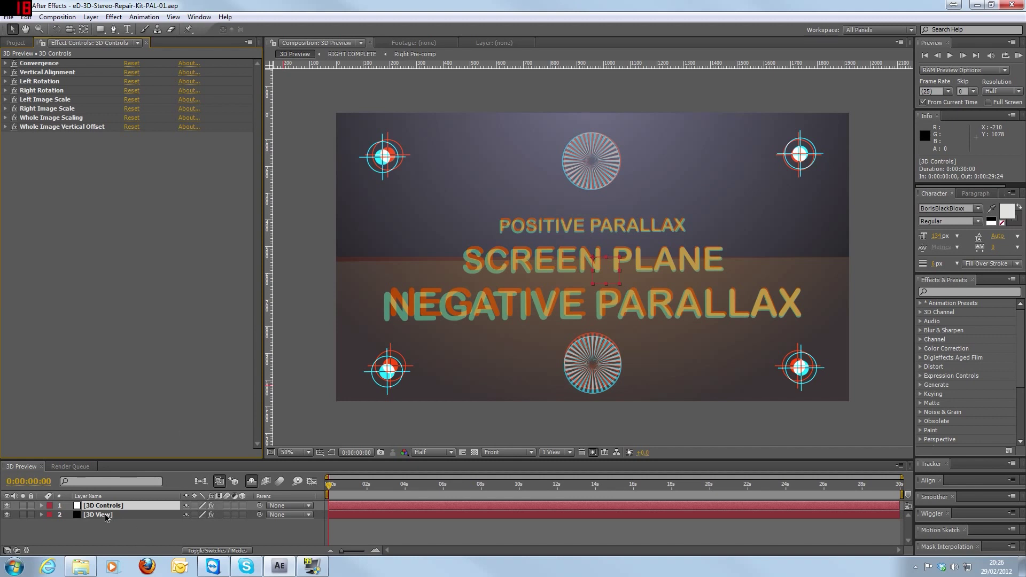
left_click(79, 516)
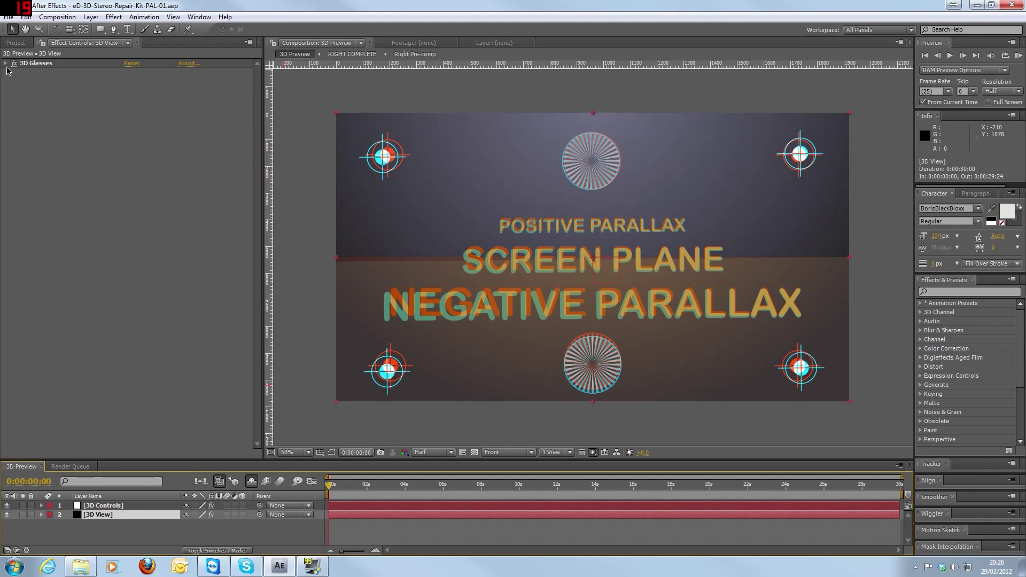
left_click(6, 64)
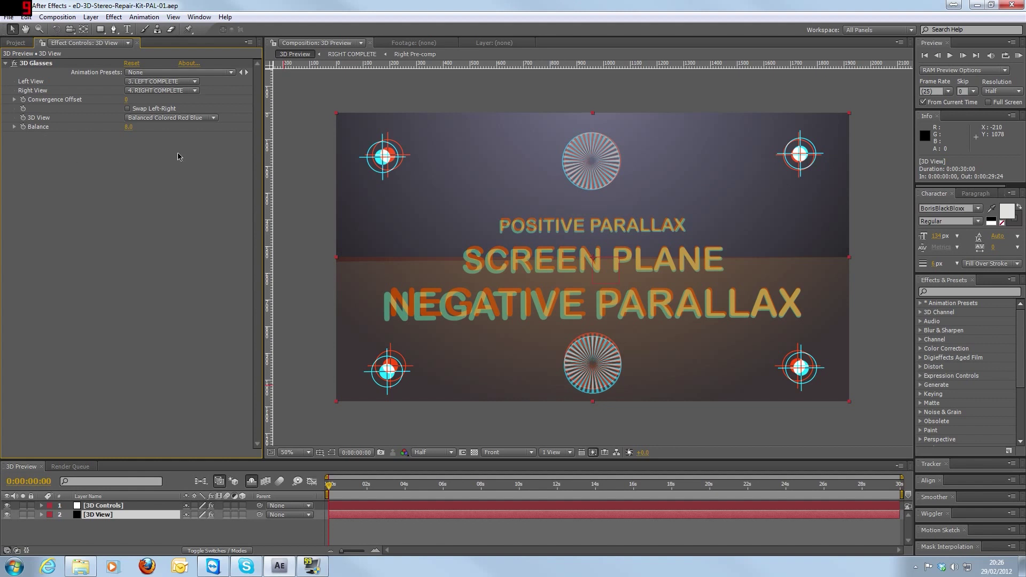
- Switch 3D View to Interlace Upper L Lower R, then Stereo Pair, then Balanced Colored Red Blue
left_click(199, 120)
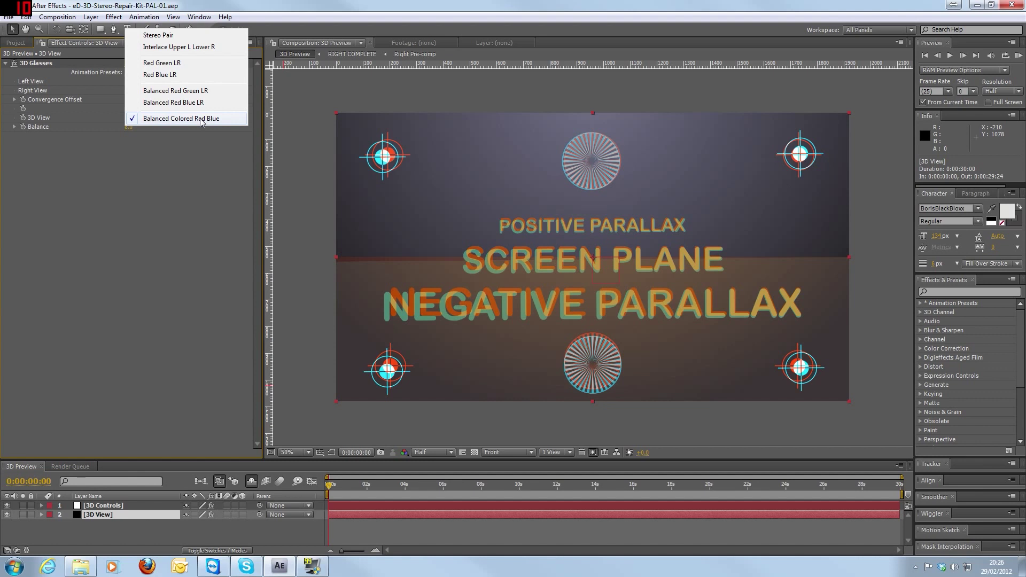
left_click(202, 48)
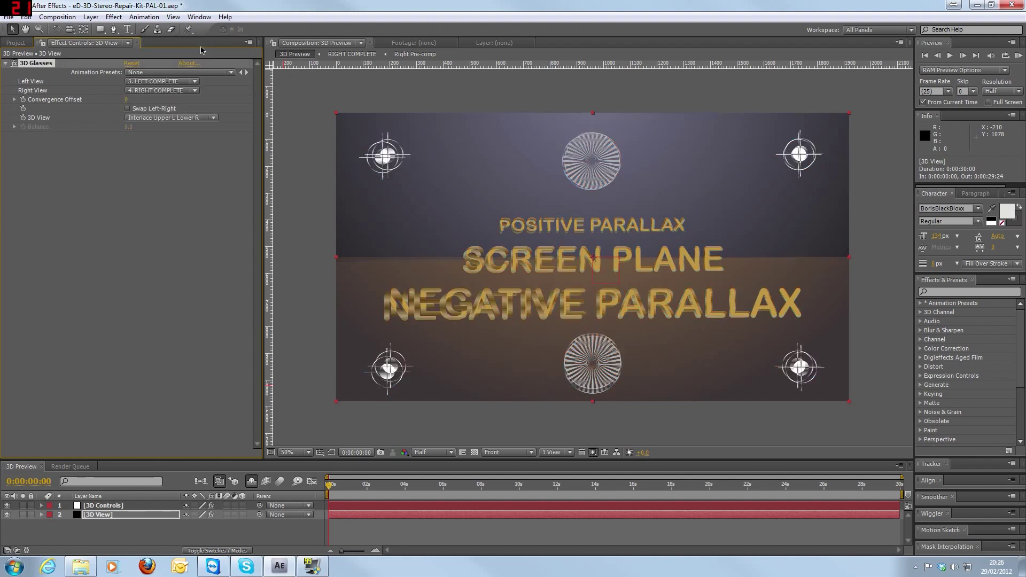
left_click(192, 120)
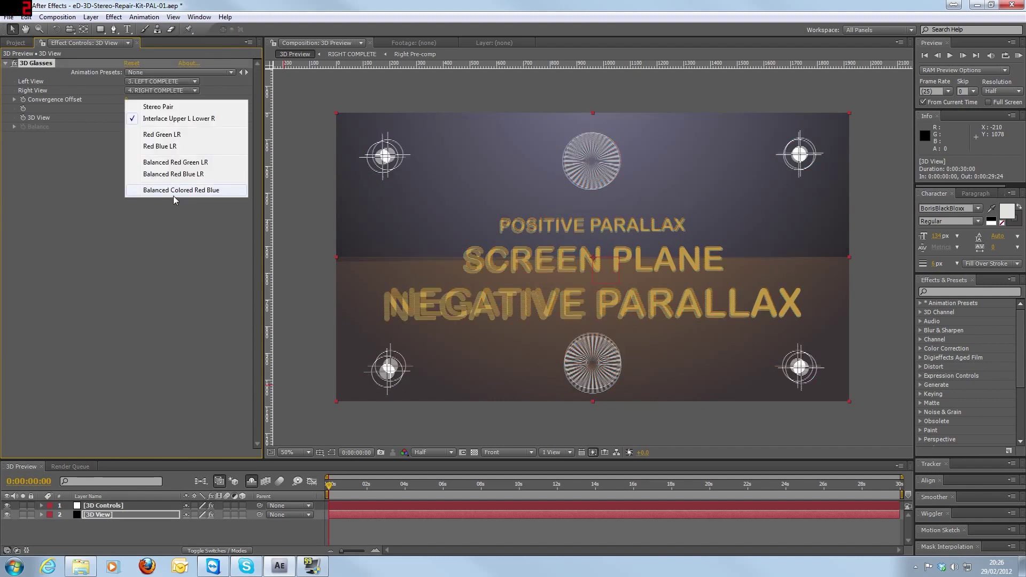
left_click(172, 109)
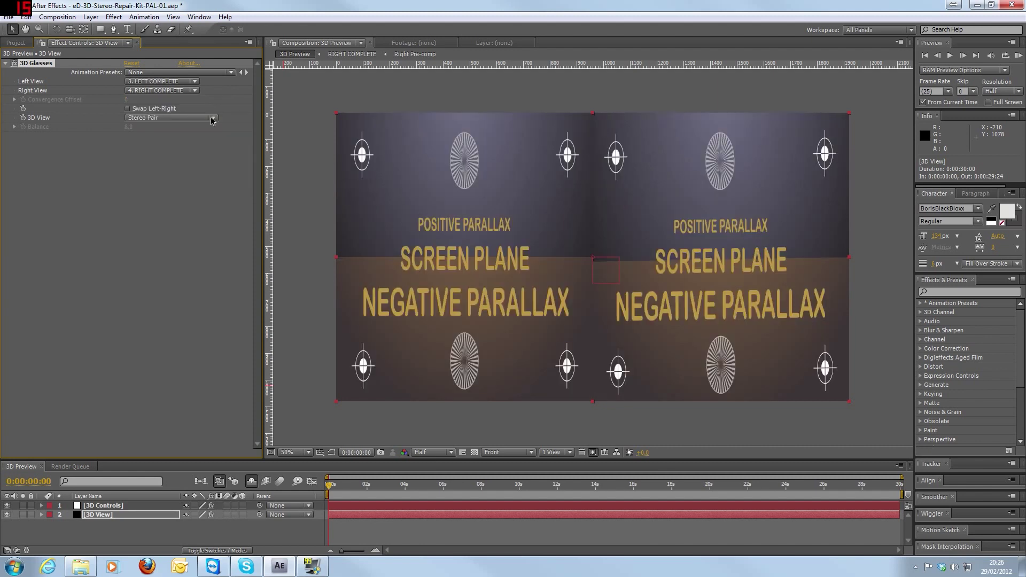
left_click(198, 119)
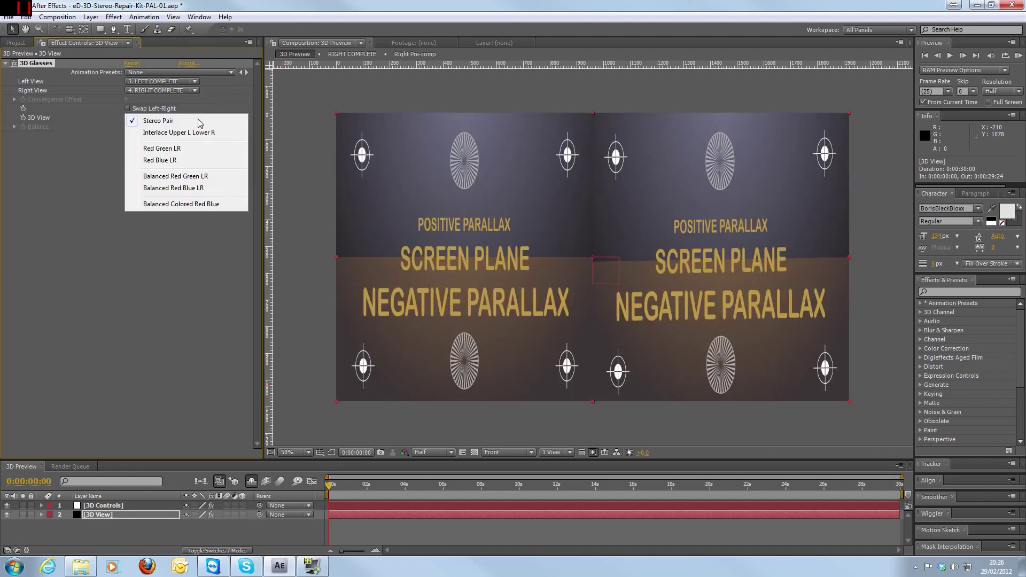
left_click(196, 203)
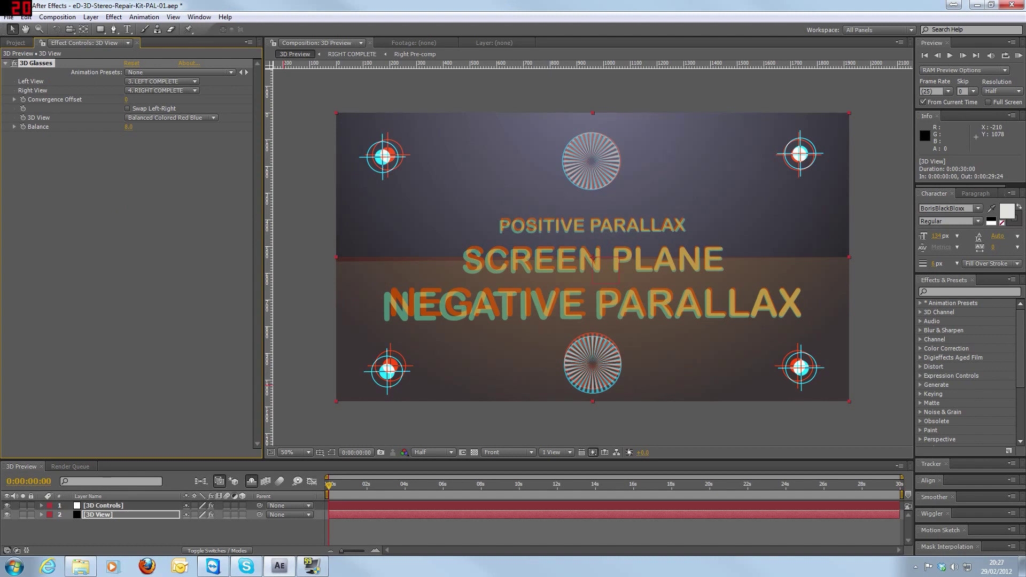
- On the 3D Controls layer, shift Convergence to about 4.28, then reset it to 0.00
left_click(6, 63)
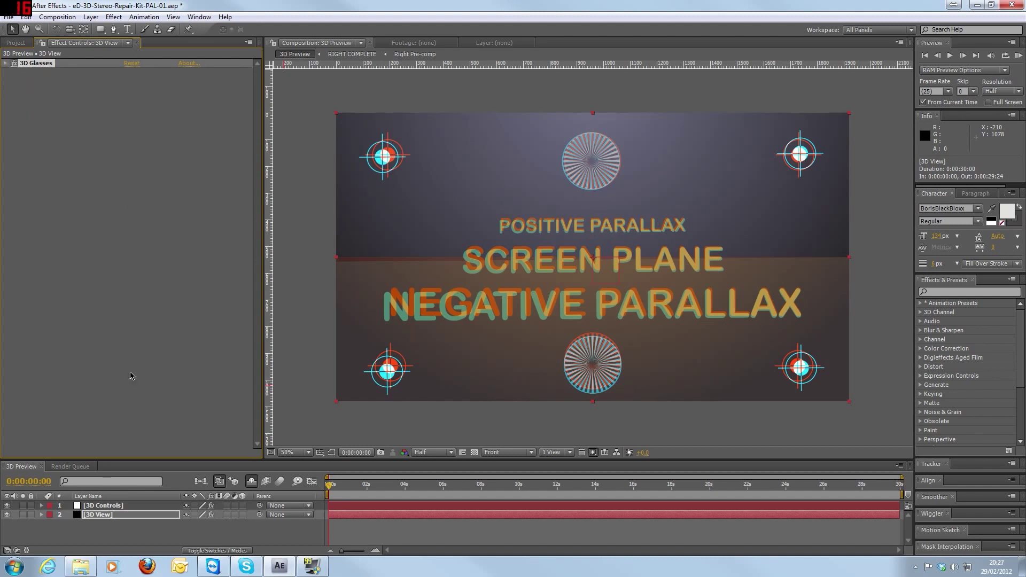
left_click(86, 506)
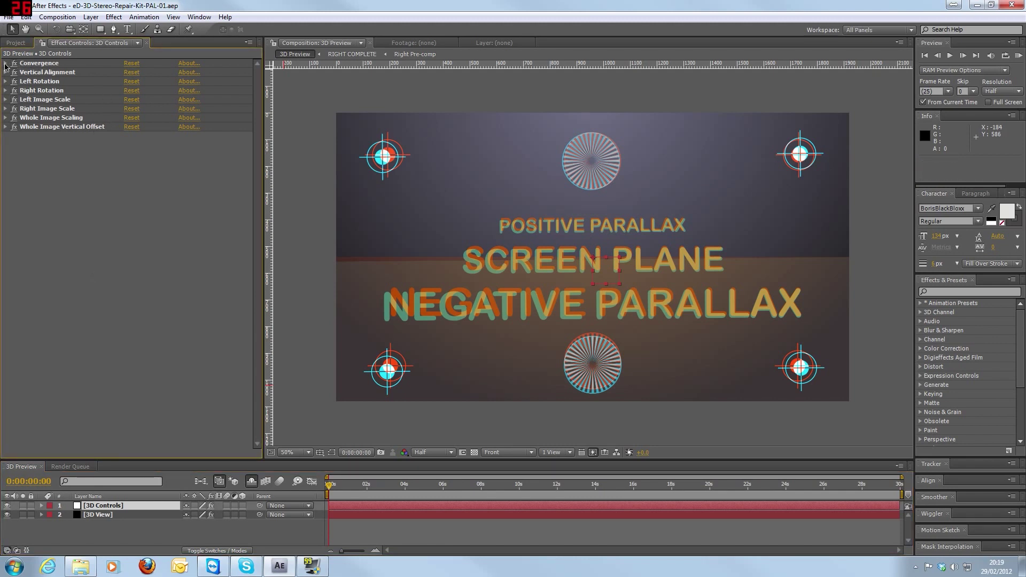
left_click(5, 64)
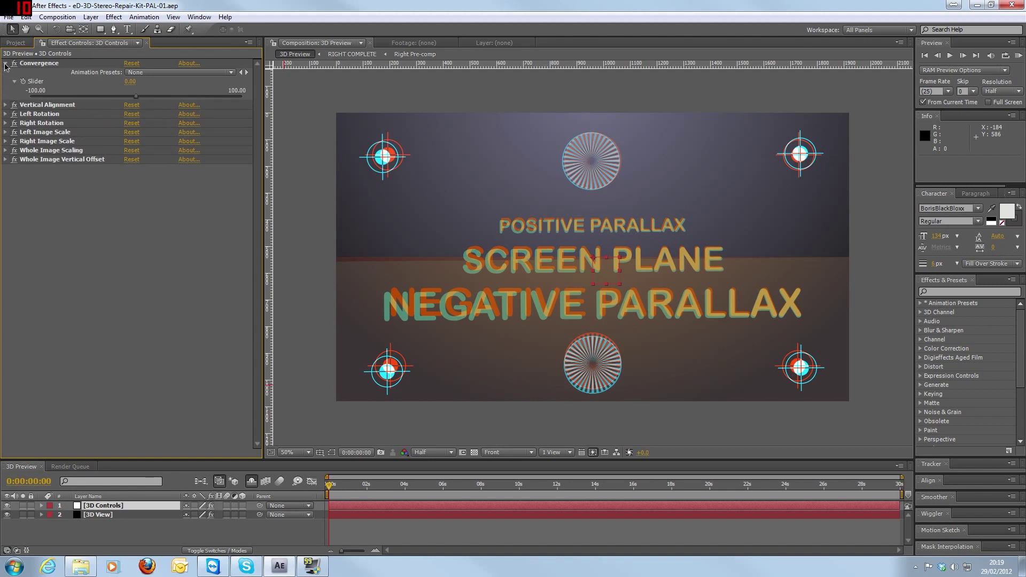
mouse_move(136, 97)
left_mouse_down()
mouse_move(111, 101)
mouse_move(167, 106)
mouse_move(135, 107)
left_mouse_up()
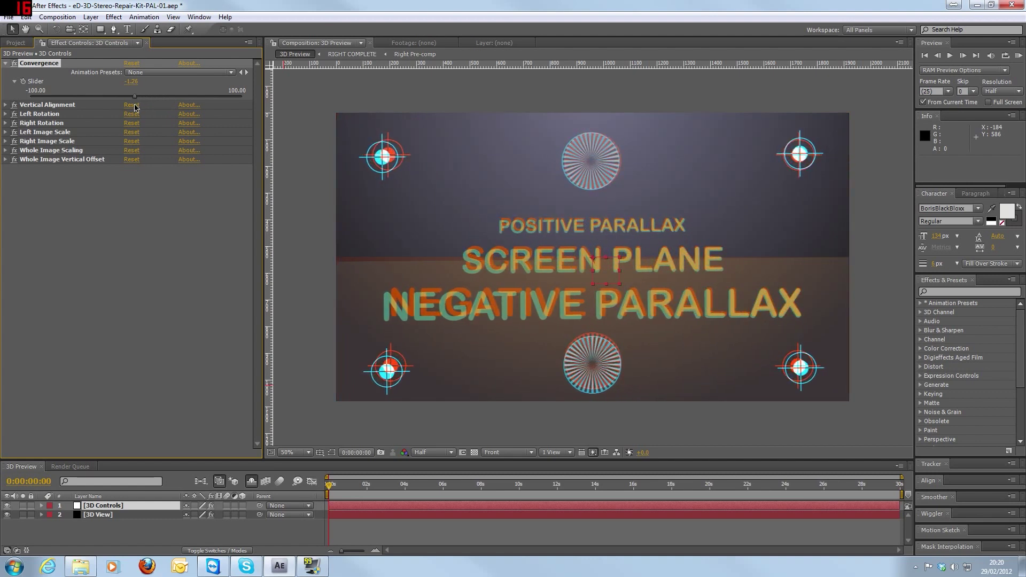
left_click(133, 82)
type("0")
key("Return")
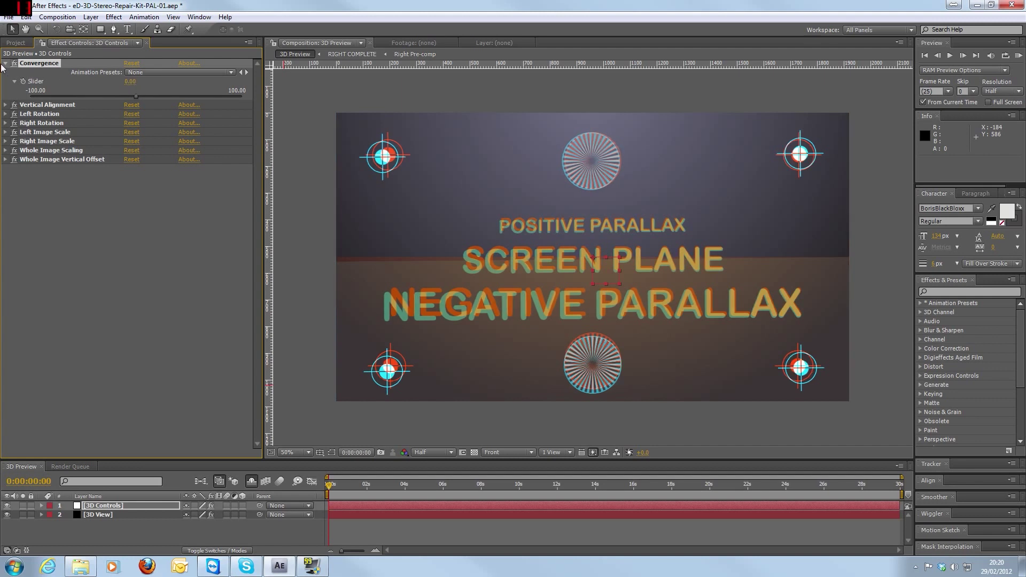
- Drag Vertical Alignment to offset the eyes, reset it to 0.00, and collapse it
left_click(7, 63)
left_click(6, 73)
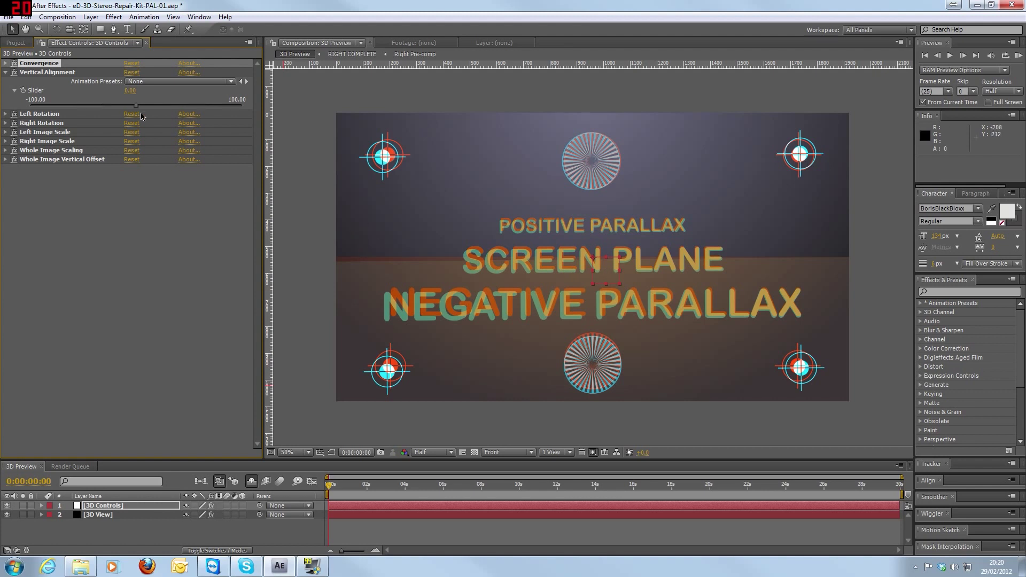
mouse_move(137, 110)
left_mouse_down()
mouse_move(108, 115)
mouse_move(140, 117)
mouse_move(132, 118)
left_mouse_up()
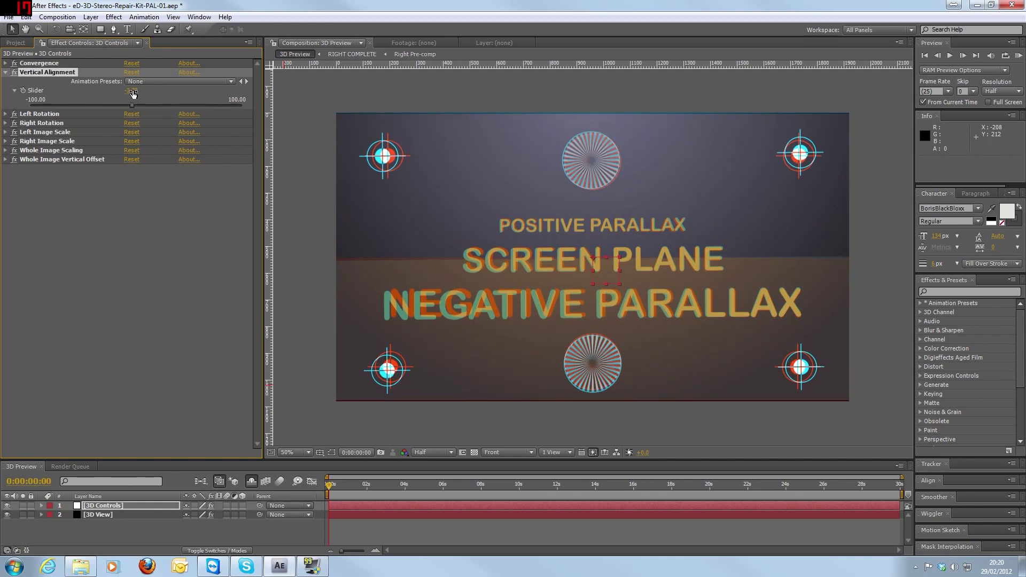
left_click(131, 90)
type("0")
key("Return")
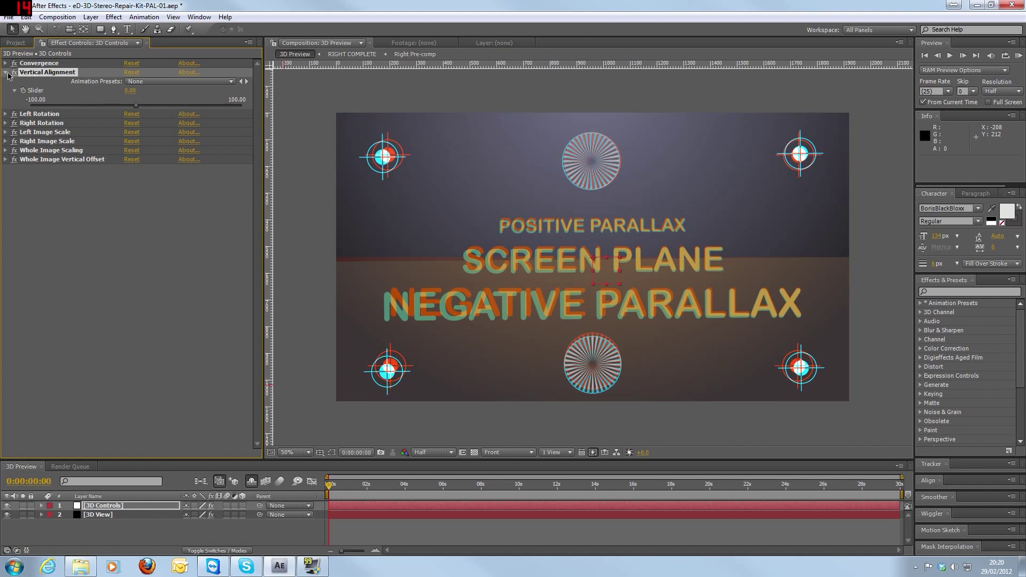
left_click(5, 73)
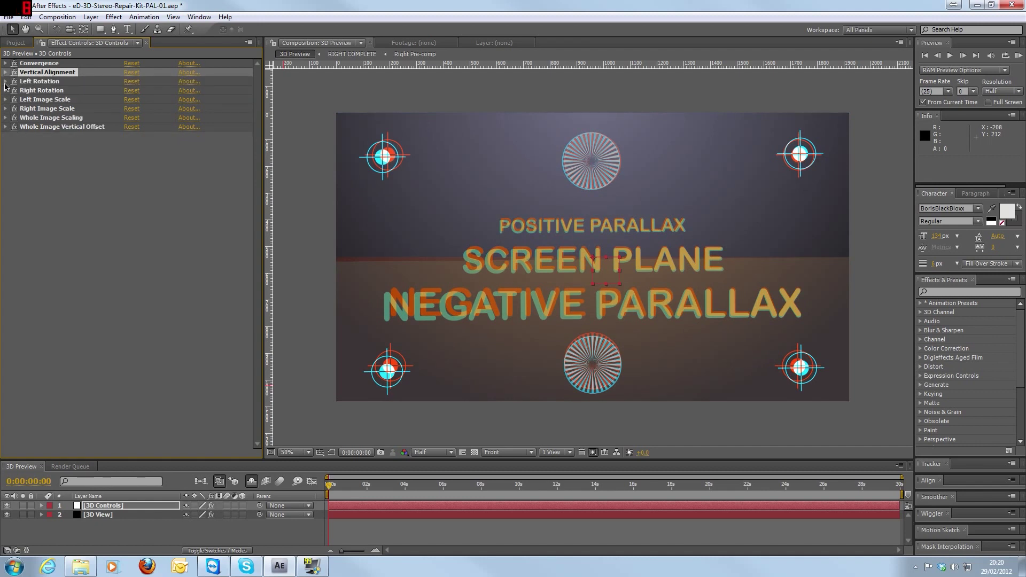
- Expand Left Rotation and drag its Angle dial to tilt the left-eye image
left_click(6, 82)
left_click(6, 82)
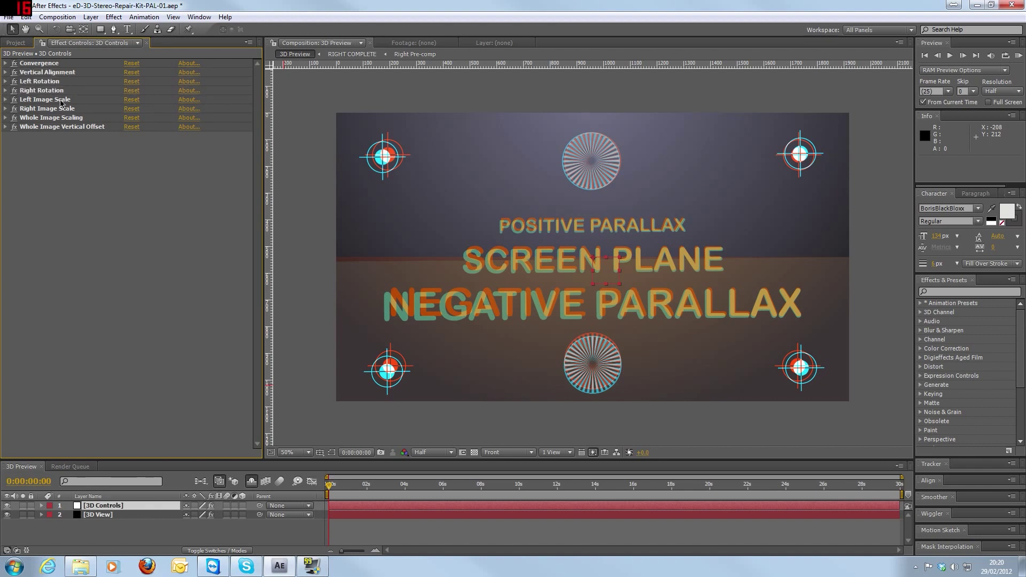
left_click(61, 100)
left_click(60, 109)
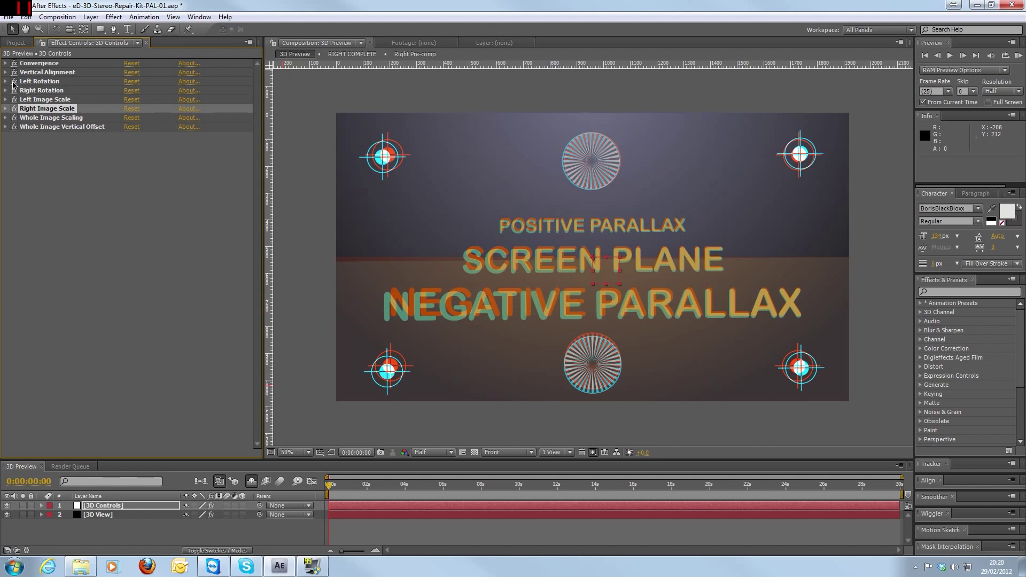
left_click(5, 81)
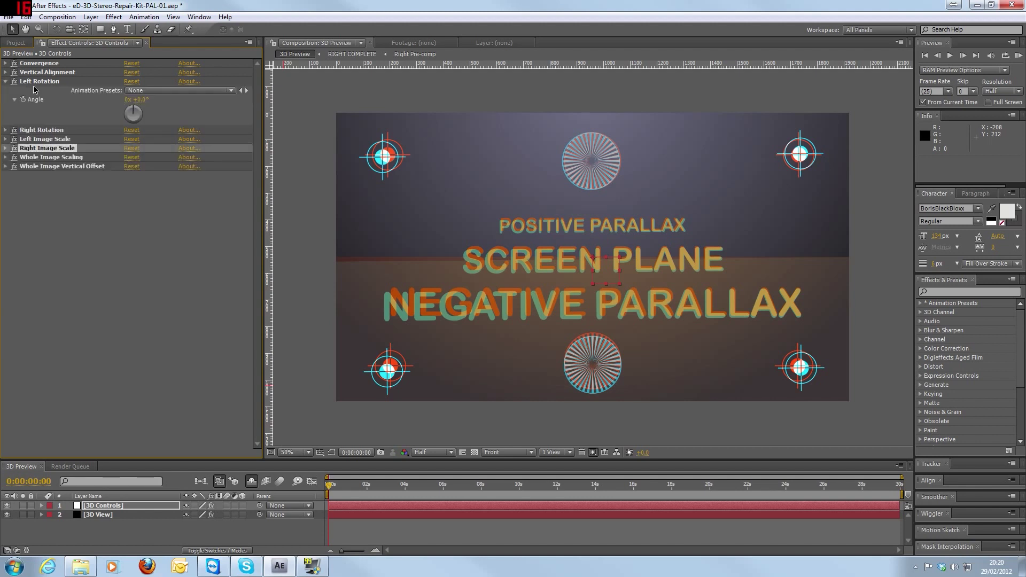
mouse_move(133, 110)
left_mouse_down()
mouse_move(171, 113)
mouse_move(89, 119)
mouse_move(115, 135)
mouse_move(147, 110)
mouse_move(92, 122)
mouse_move(150, 110)
left_mouse_up()
- Reset Left Rotation's Angle to 0 and nudge Left Image Scale to about 99.25
left_click(140, 99)
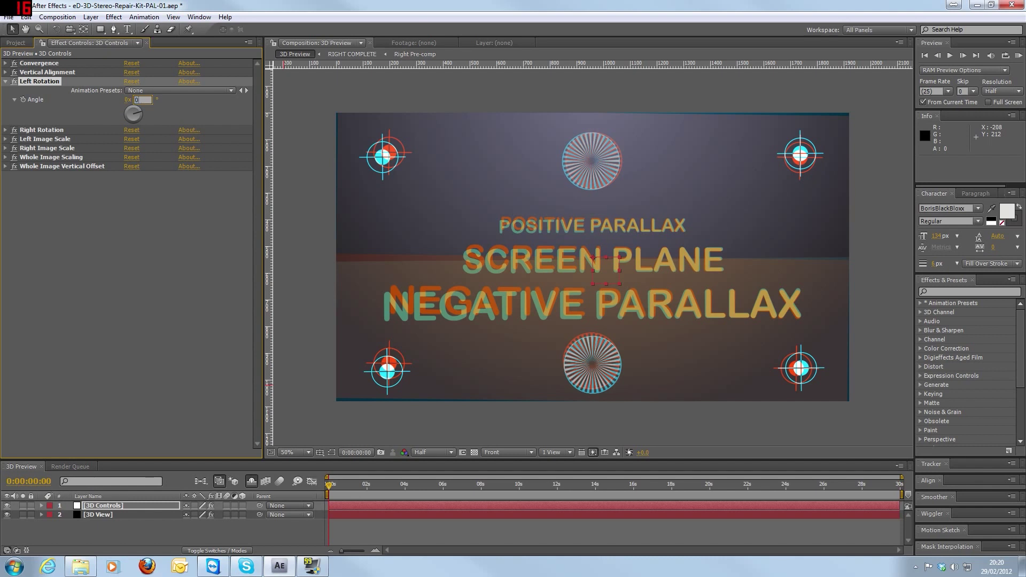
key("Return")
left_click(6, 82)
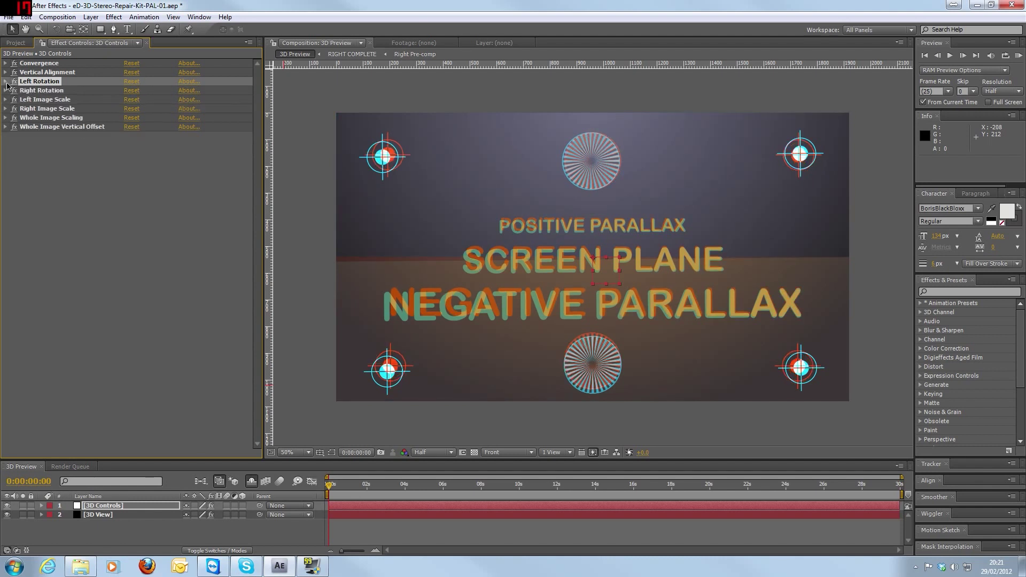
left_click(61, 100)
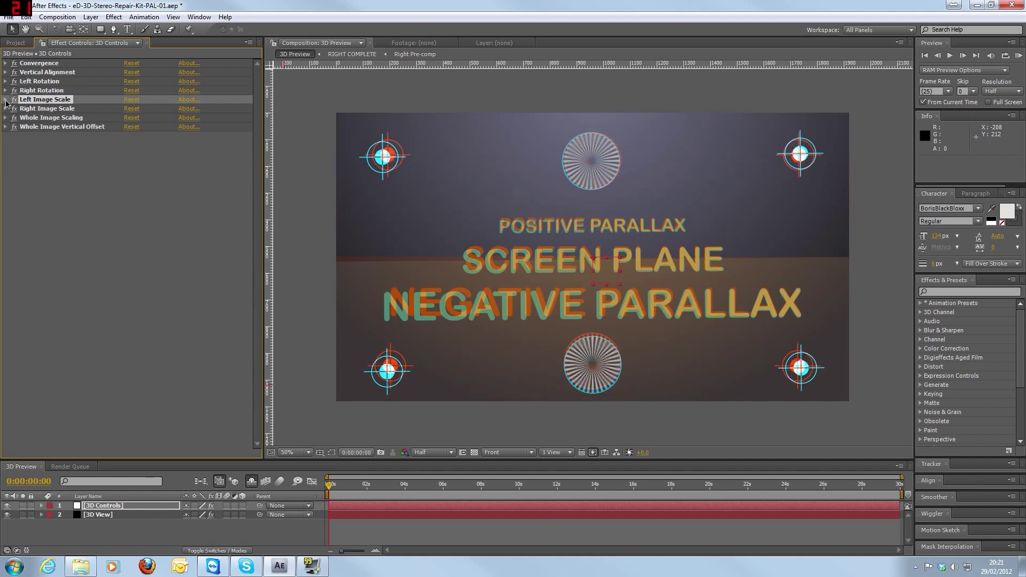
left_click(6, 100)
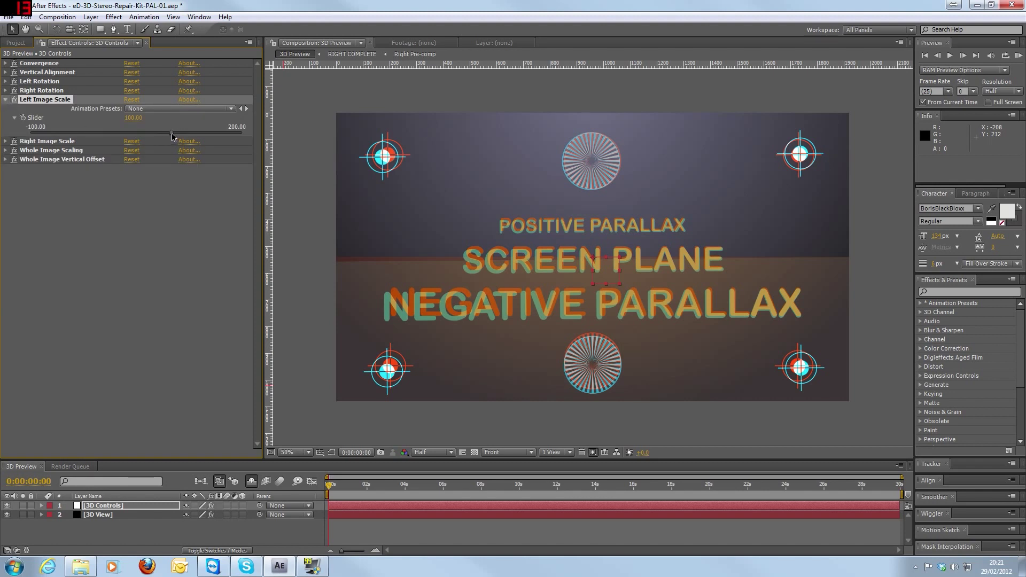
left_click_drag(172, 137, 170, 137)
- Set Convergence to -24.94 to push the left and right images apart
left_click(4, 100)
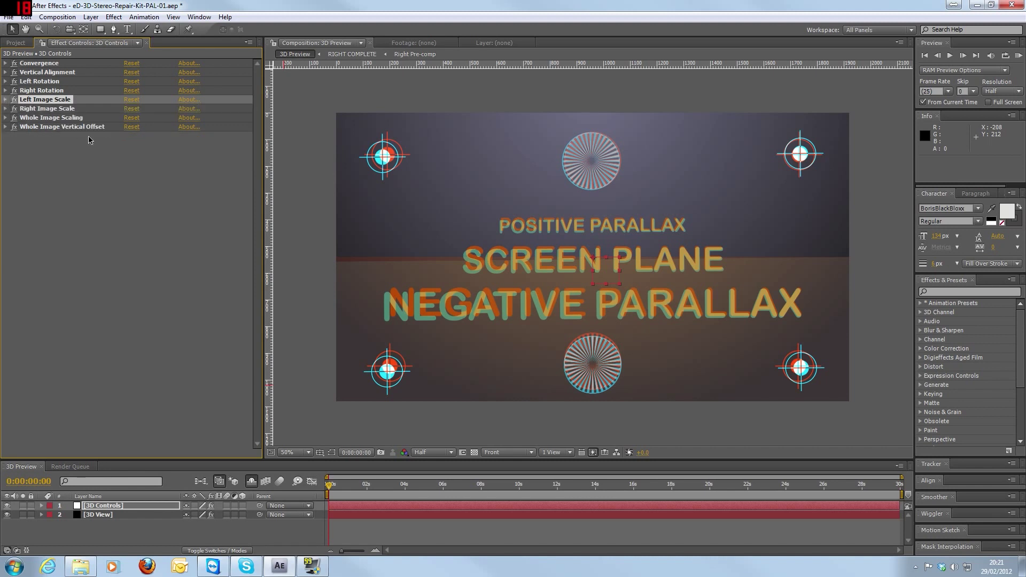
left_click(5, 63)
left_click_drag(137, 99, 110, 99)
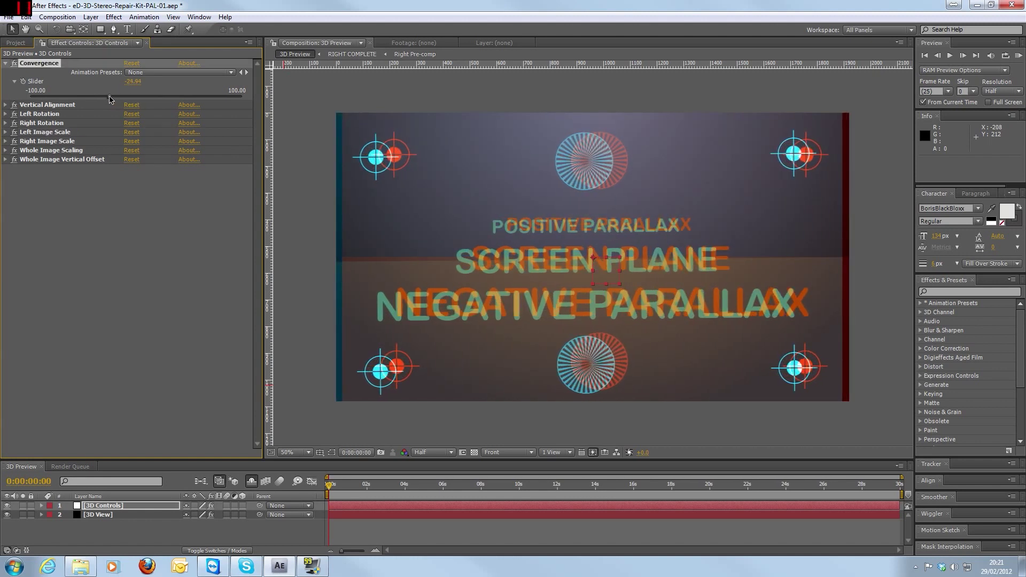
- Set Whole Image Scaling to 102.90 and Whole Image Vertical Offset to -12.83
left_click(5, 152)
left_click(137, 184)
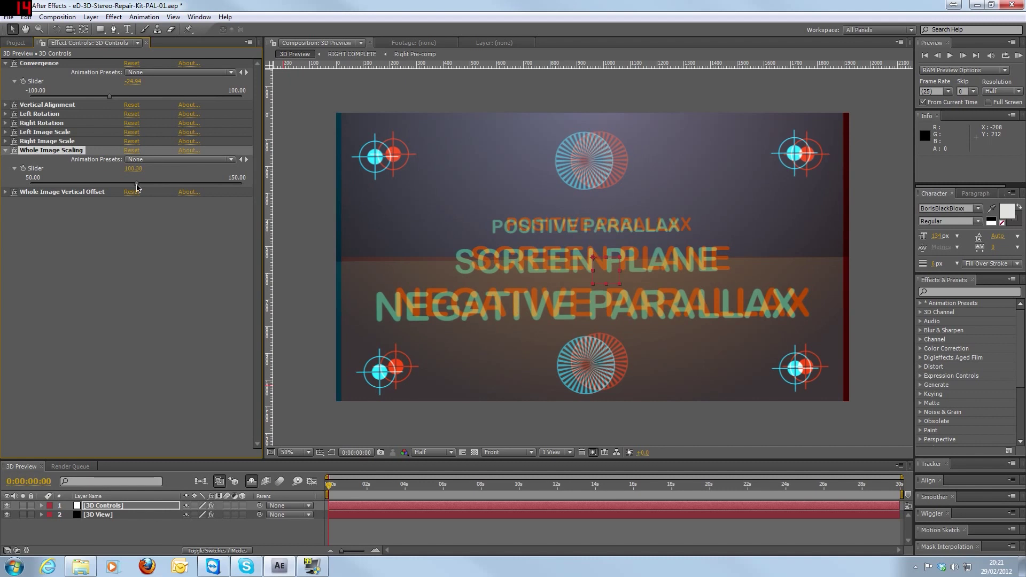
left_click_drag(136, 183, 142, 184)
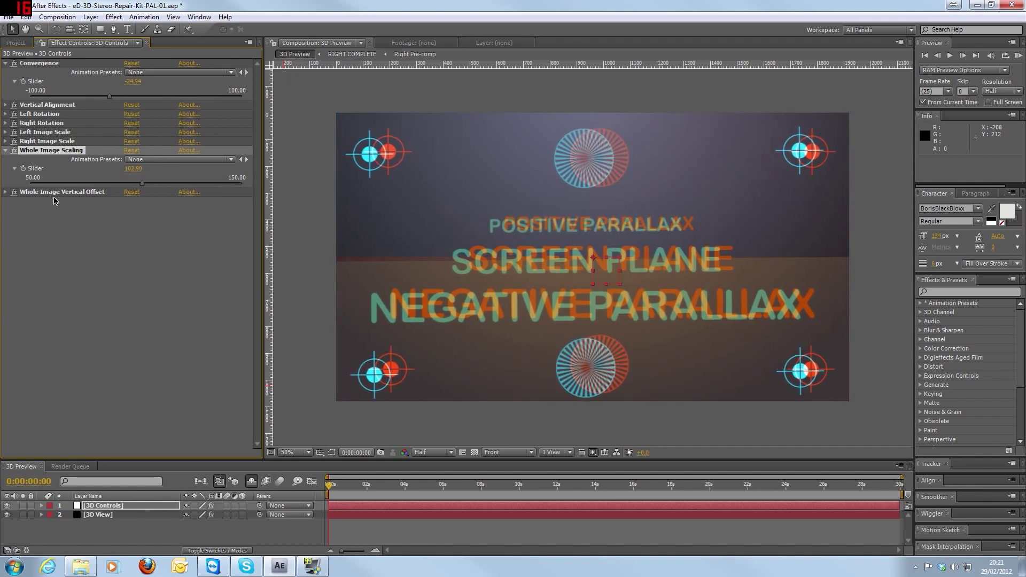
left_click(6, 193)
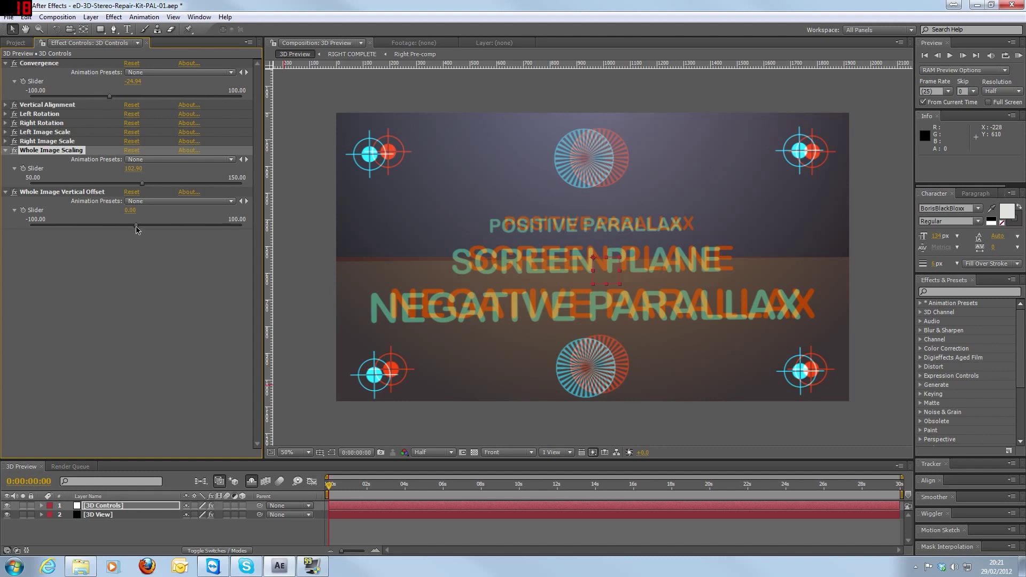
left_click_drag(137, 230, 120, 231)
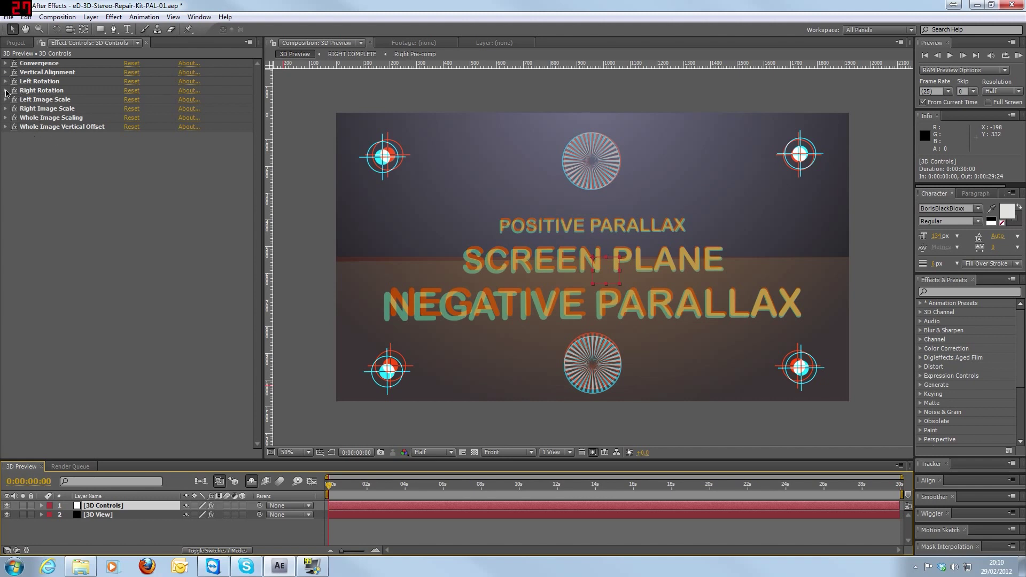
- Expand Right Rotation and turn its Angle to about 0x +53°
left_click(6, 91)
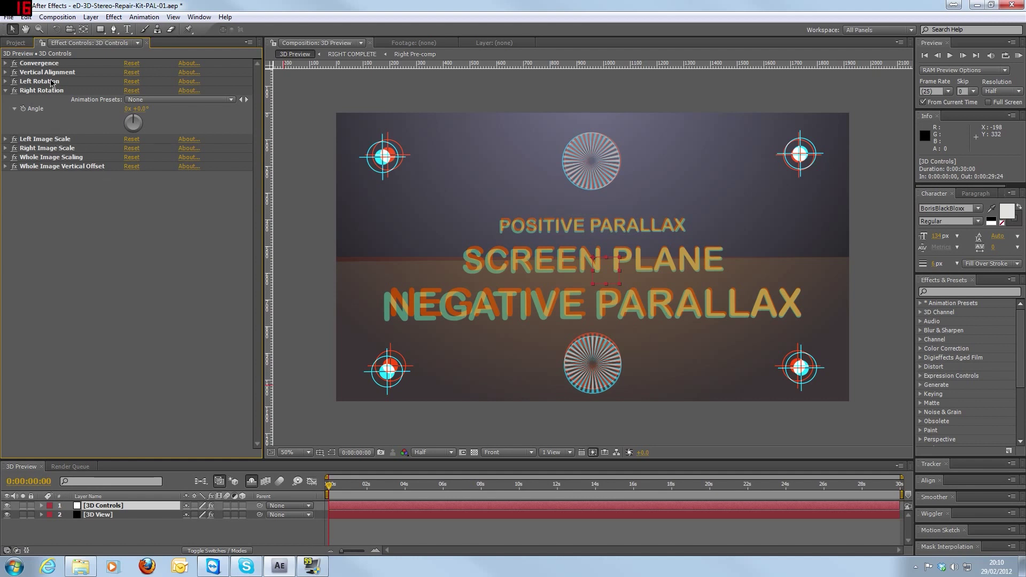
left_click(133, 118)
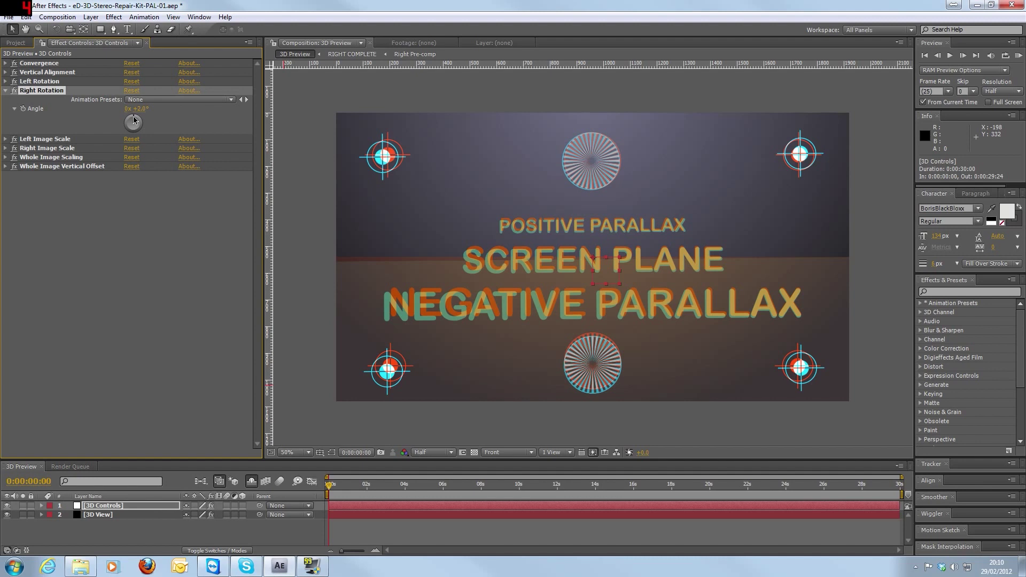
left_click_drag(133, 119, 141, 120)
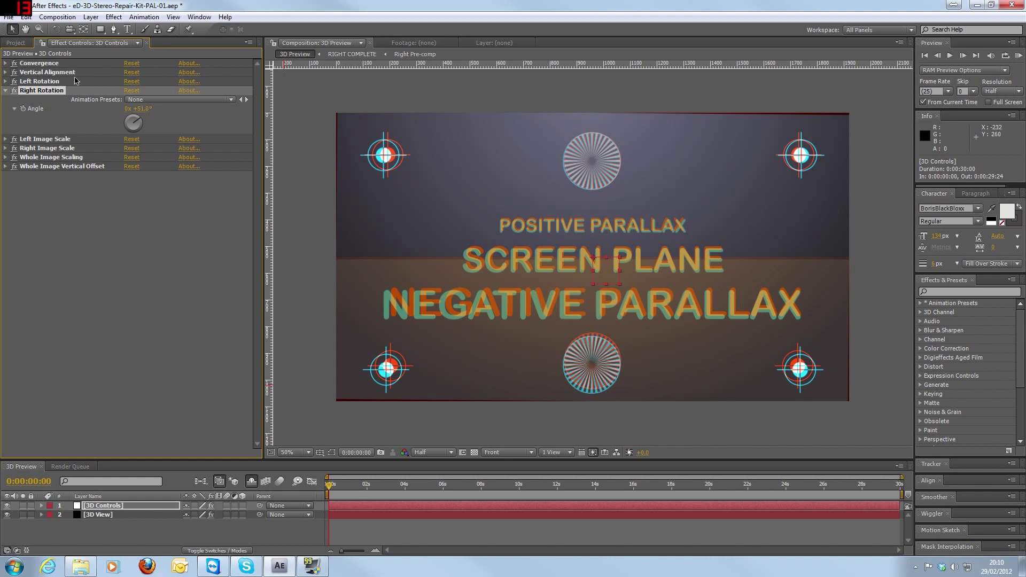
- Drag Vertical Alignment to about -4.79 so the red and cyan targets match height
left_click(6, 72)
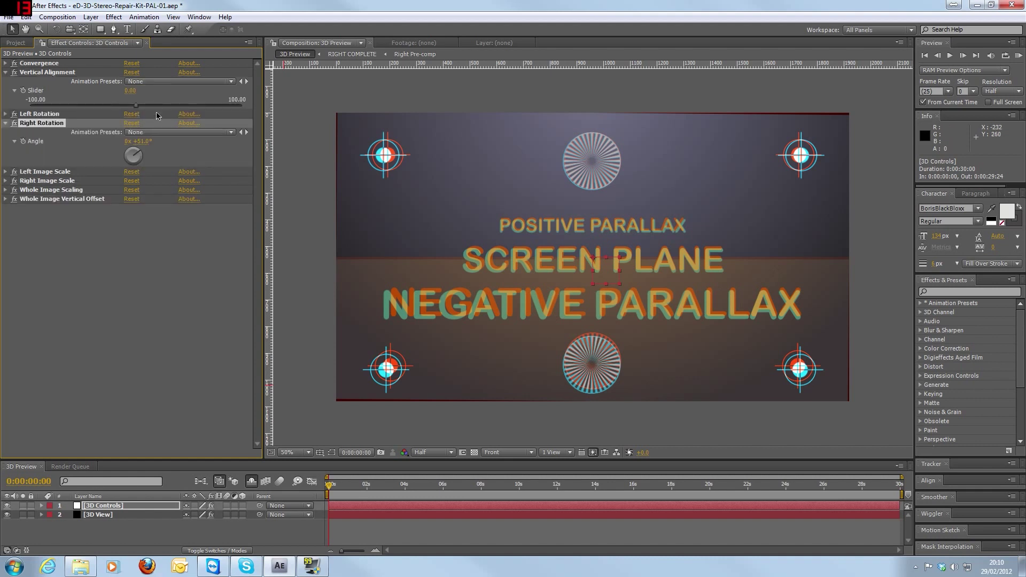
left_click(136, 109)
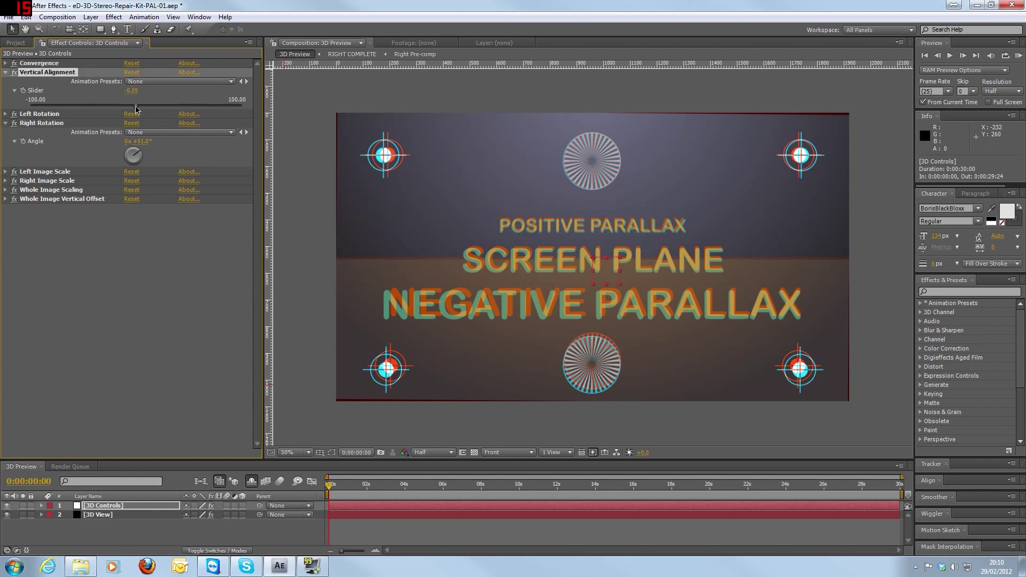
left_click_drag(136, 109, 132, 110)
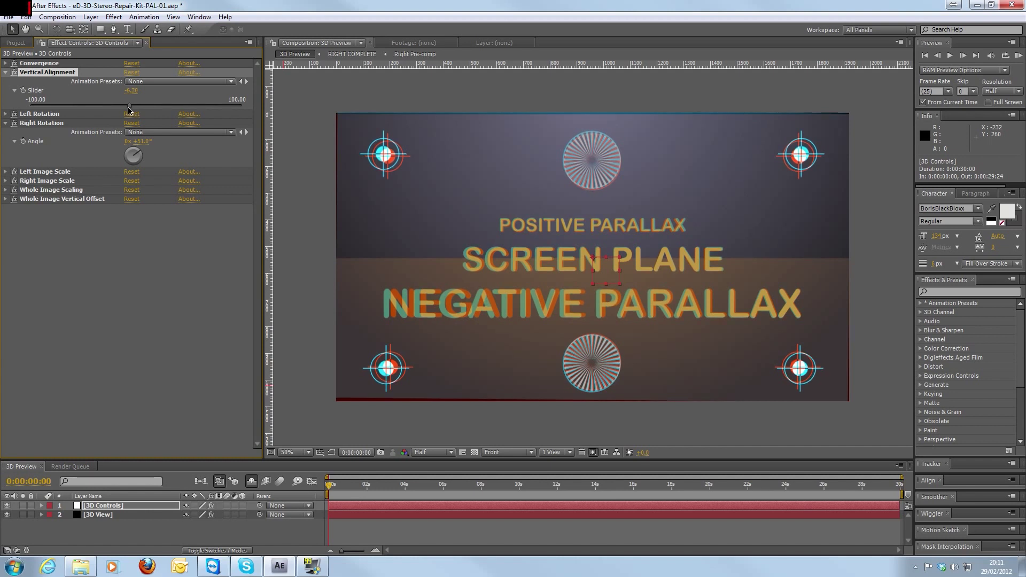
left_click_drag(132, 110, 131, 109)
- Expand Right Image Scale and drag it from 100.00 down to about 97.98
left_click(5, 181)
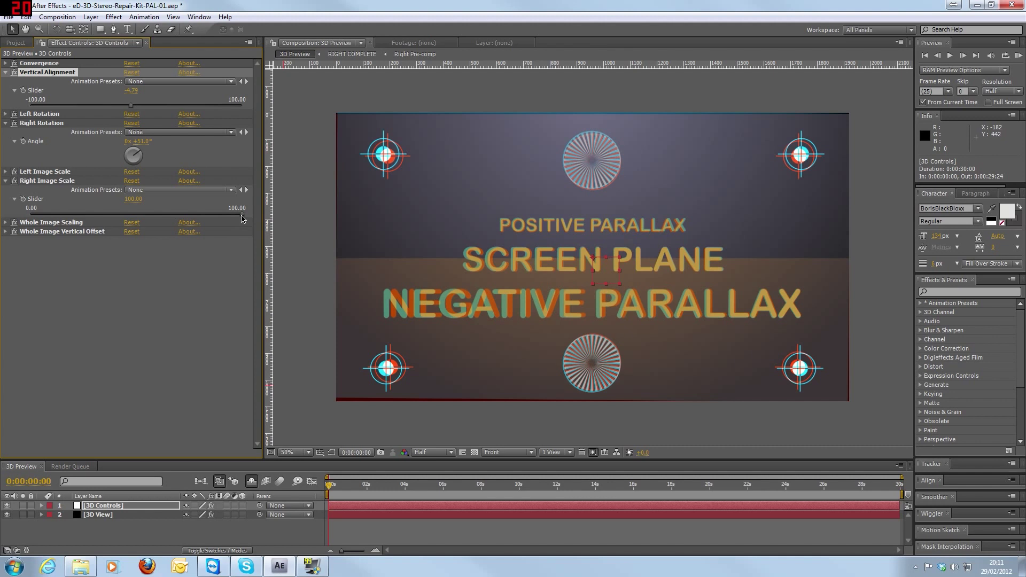
left_click_drag(241, 217, 238, 218)
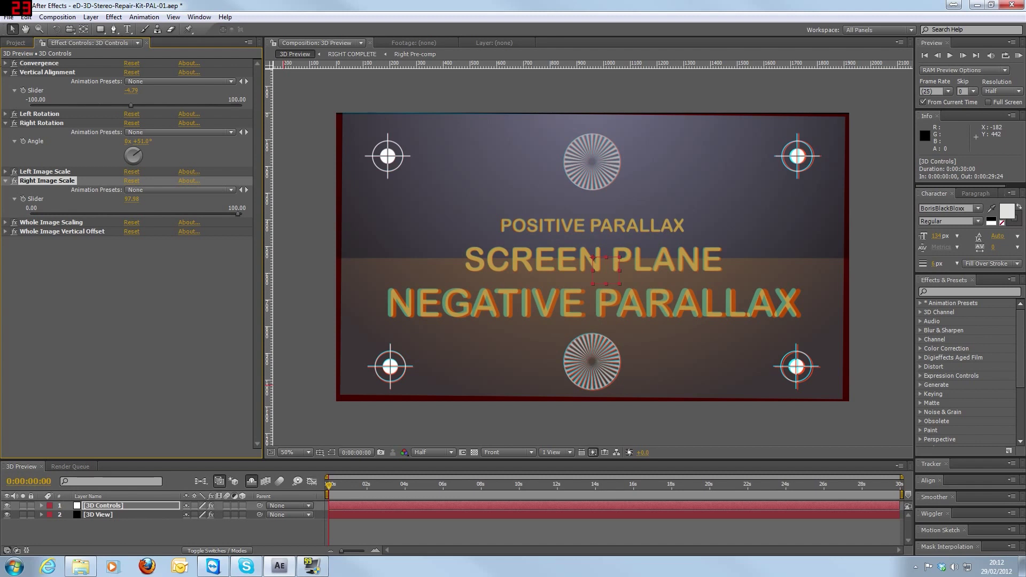
- Set the Convergence slider to 1.76
left_click(6, 63)
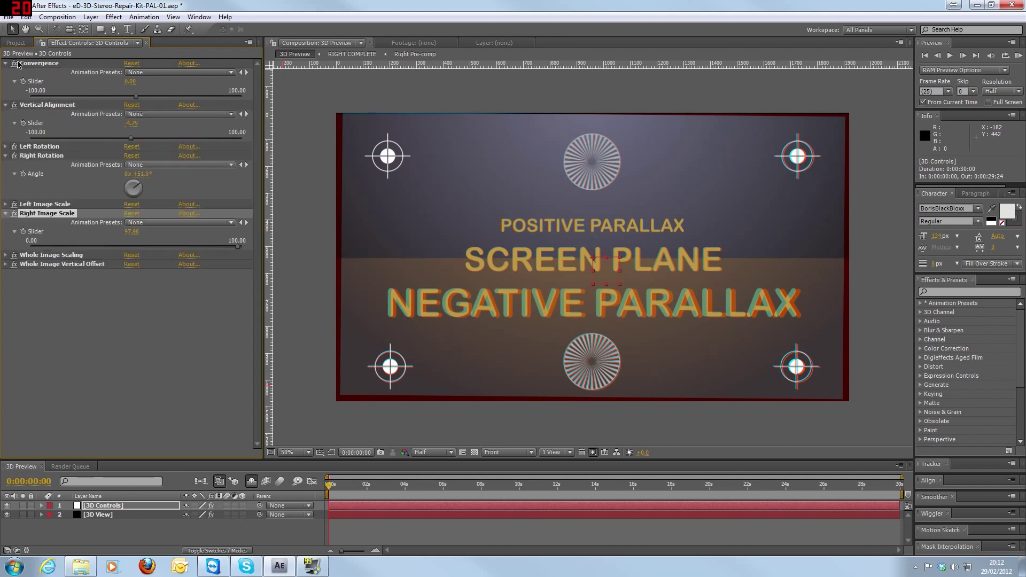
left_click(137, 100)
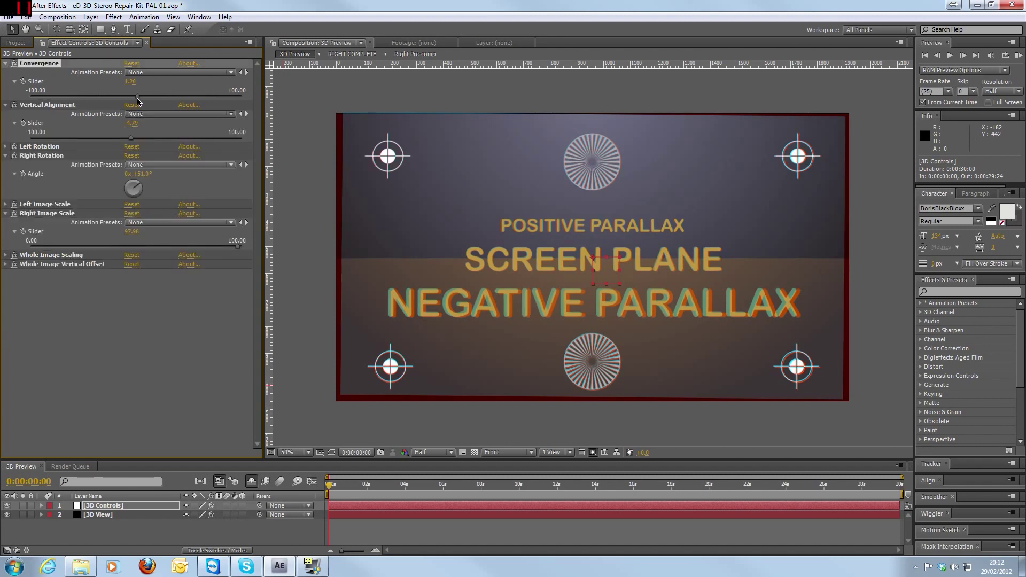
left_click_drag(137, 99, 138, 99)
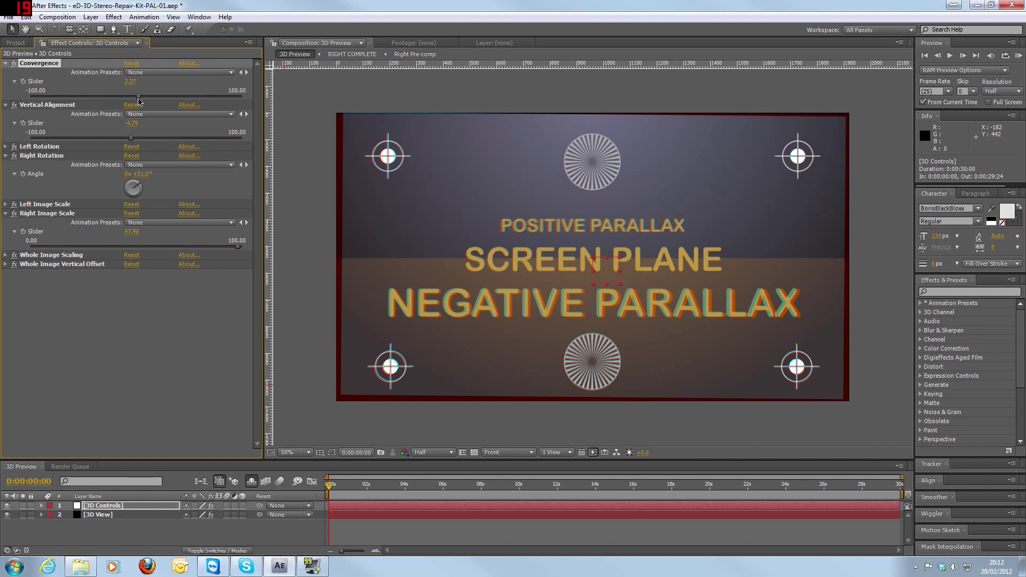
left_click_drag(139, 98, 138, 99)
- Adjust Right Image Scale to 98.49
left_click(237, 247)
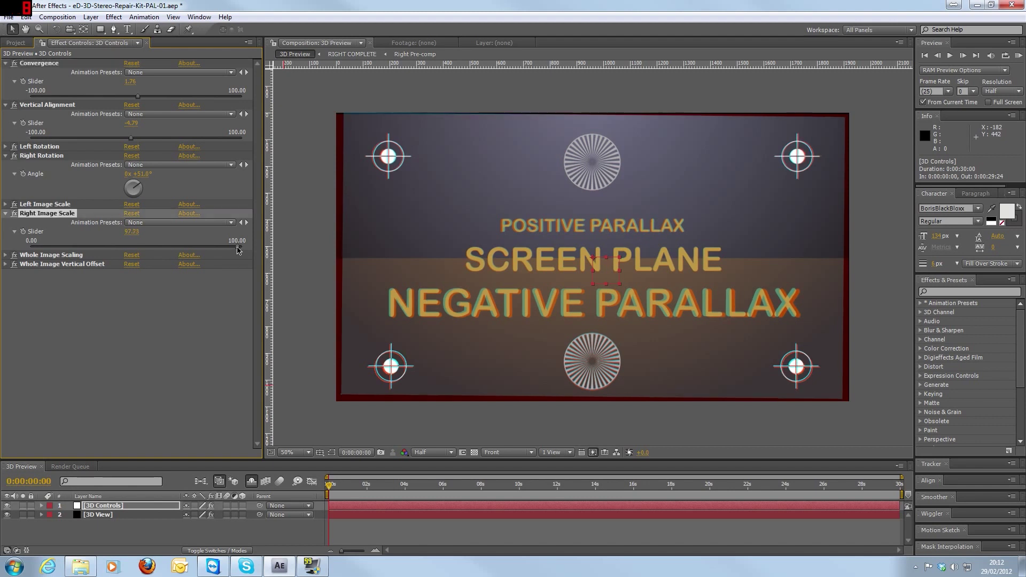
key("ctrl+z")
left_click(239, 248)
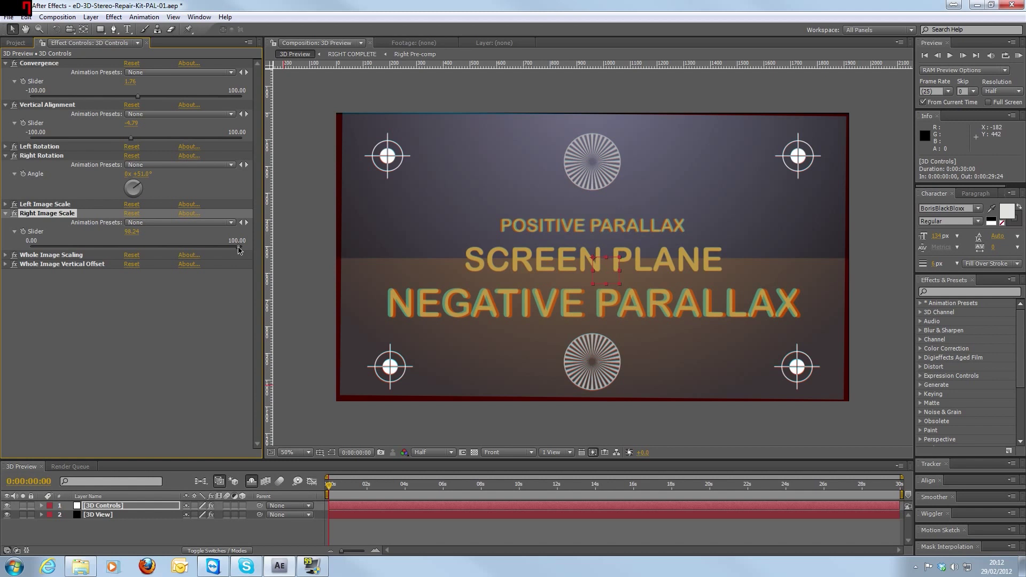
left_click_drag(238, 250, 239, 250)
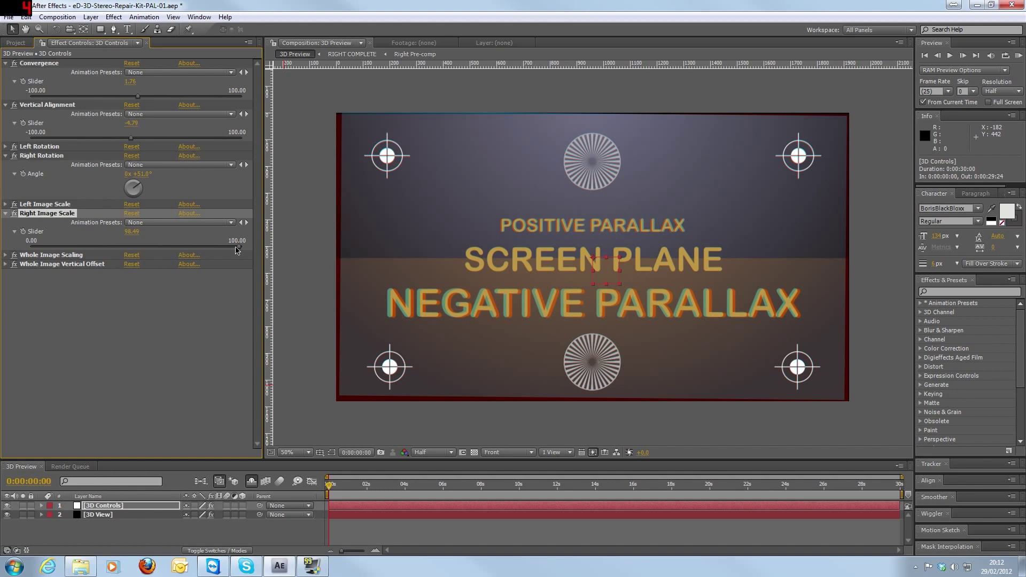
- Nudge the Right Rotation angle up slightly to about +47.0°
left_click(138, 174)
mouse_move(139, 174)
left_mouse_down()
mouse_move(129, 173)
mouse_move(138, 173)
left_mouse_up()
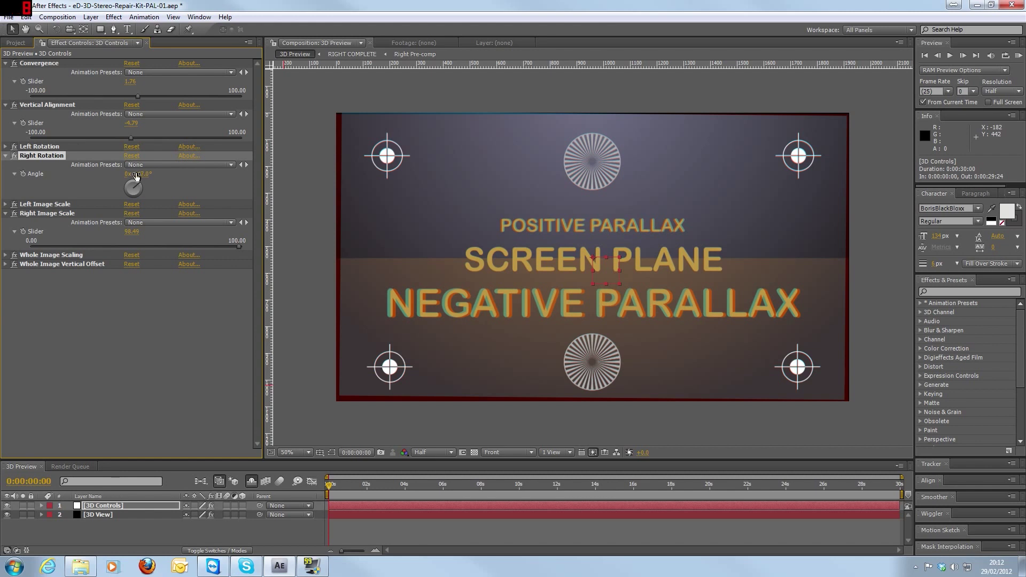
left_click(229, 311)
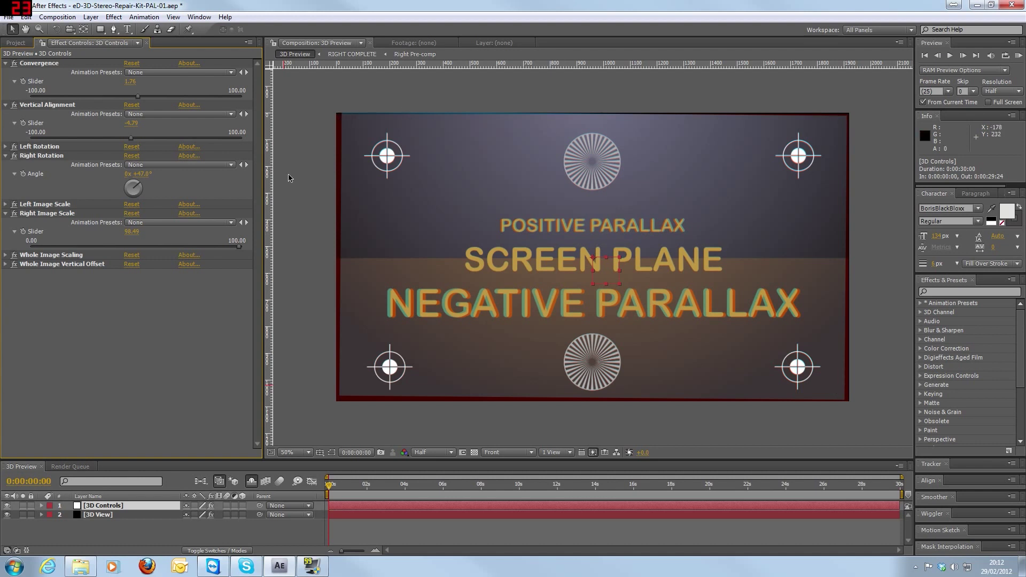
- Raise Whole Image Scaling to about 103.78 and set Whole Image Vertical Offset to 1.26
left_click(70, 258)
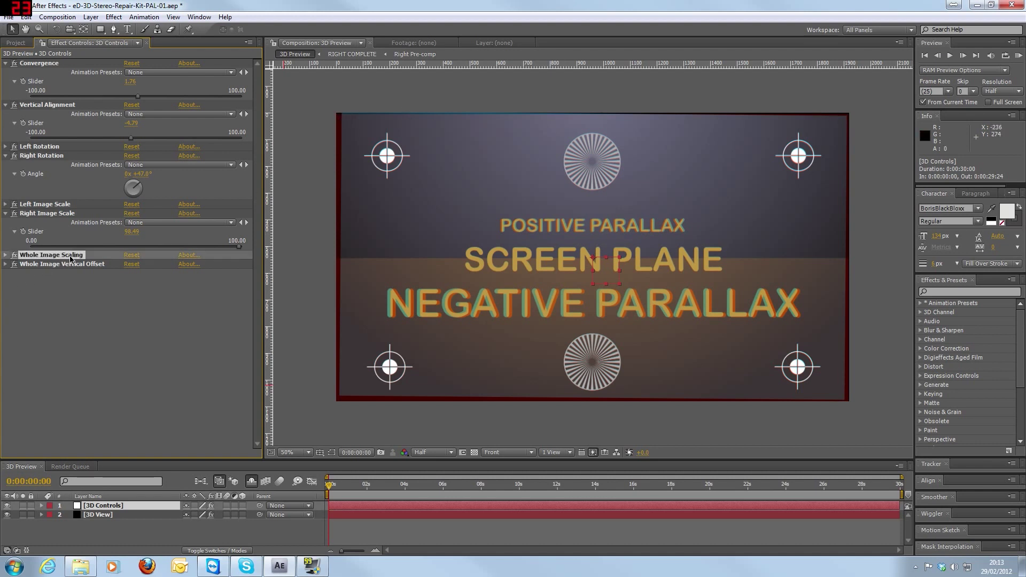
left_click(6, 255)
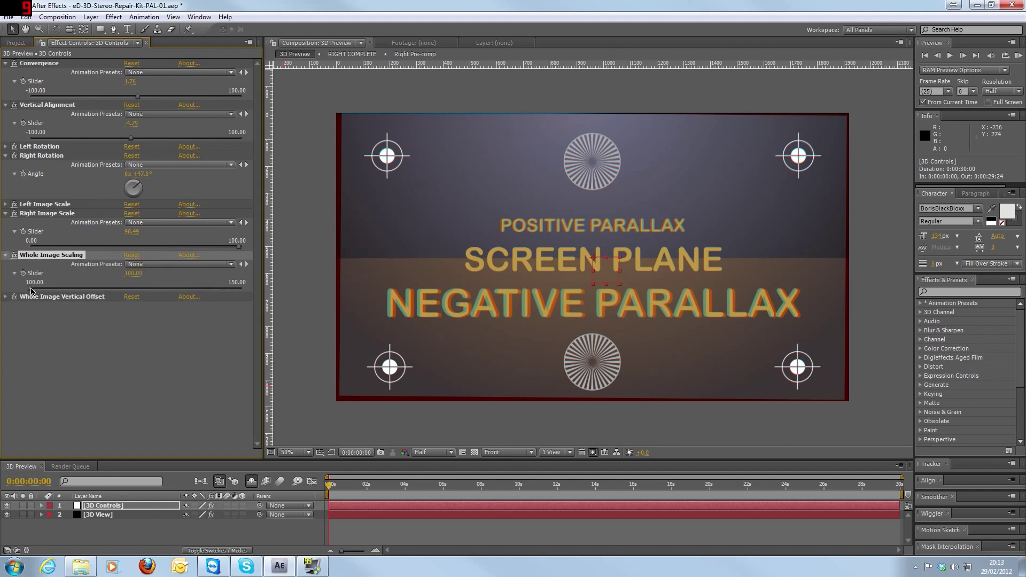
left_click_drag(31, 289, 46, 295)
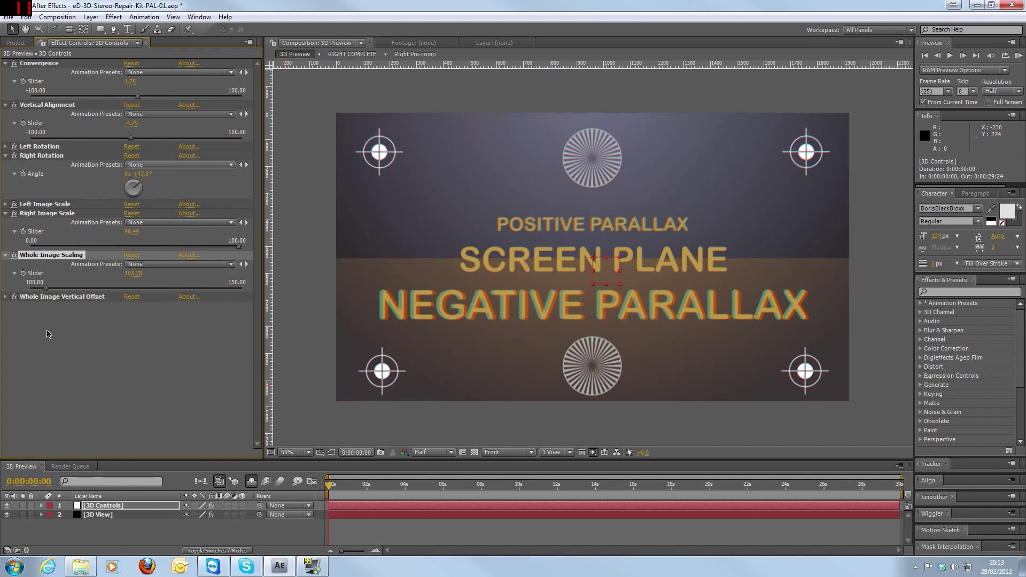
left_click(5, 297)
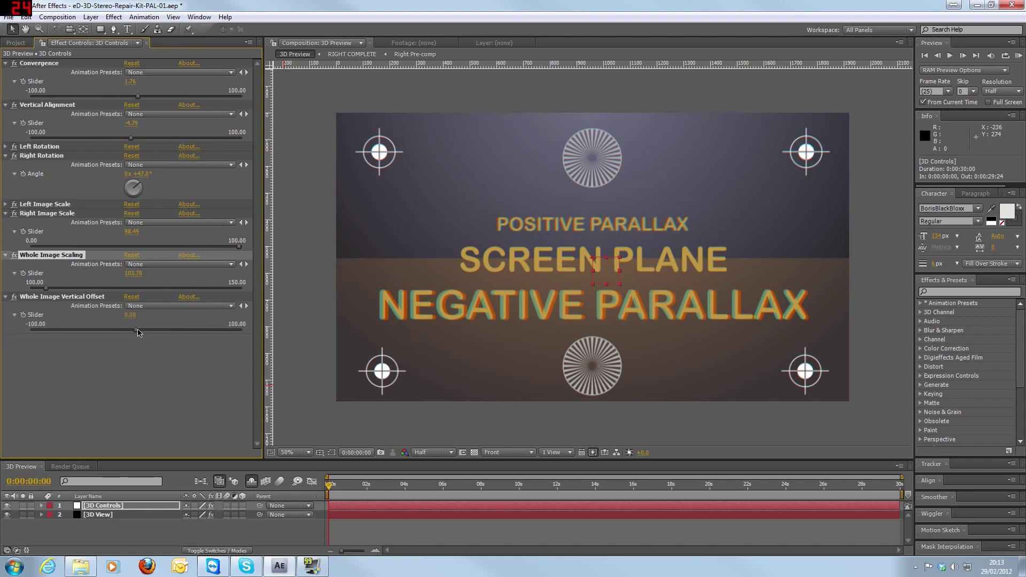
mouse_move(138, 334)
left_mouse_down()
mouse_move(122, 336)
mouse_move(137, 334)
left_mouse_up()
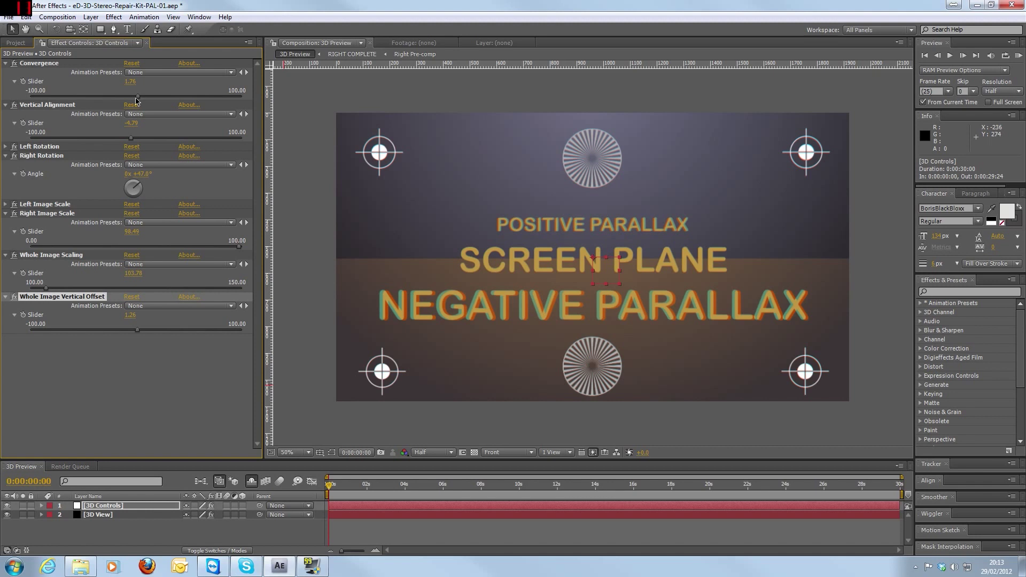
- Sweep the Convergence slider up, then back down to about 0.25 to remove screen-plane parallax
left_click_drag(139, 101, 145, 101)
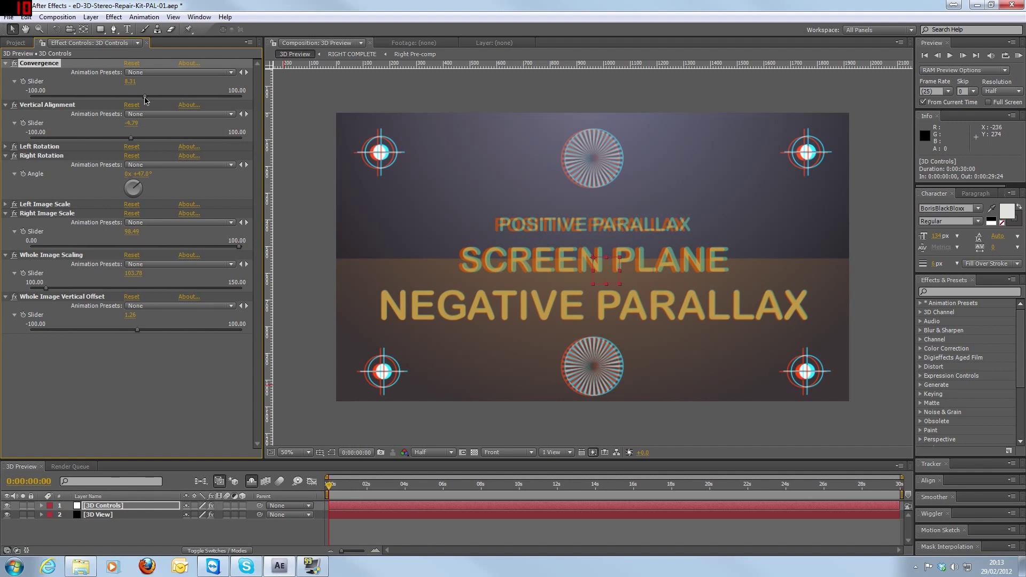
left_click_drag(145, 100, 137, 100)
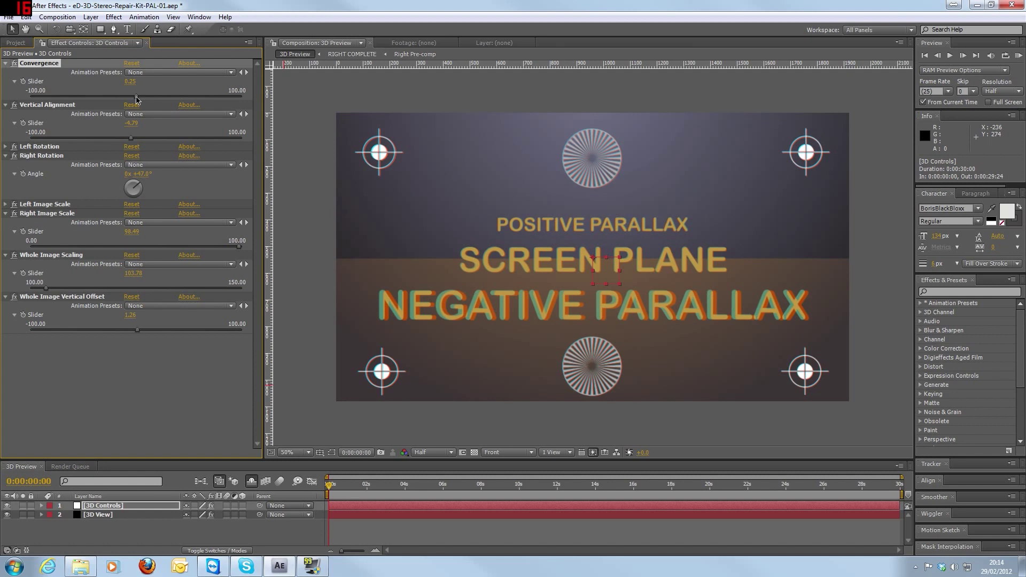